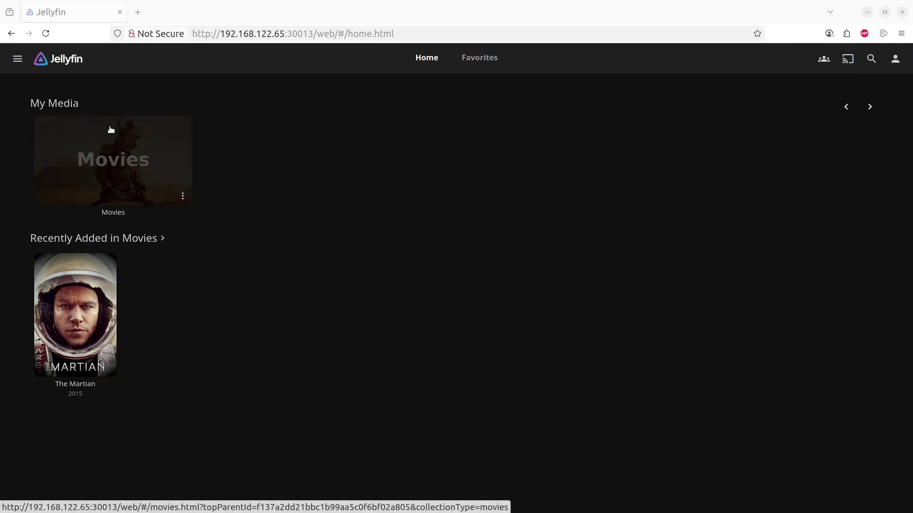
Play The Martian from the Movies library and open the playback settings to check for subtitle options.
click(114, 151)
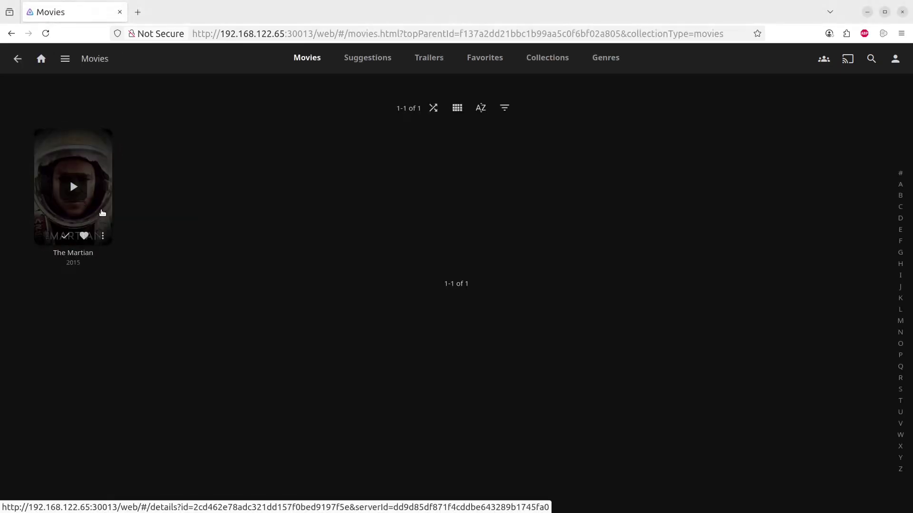
click(71, 179)
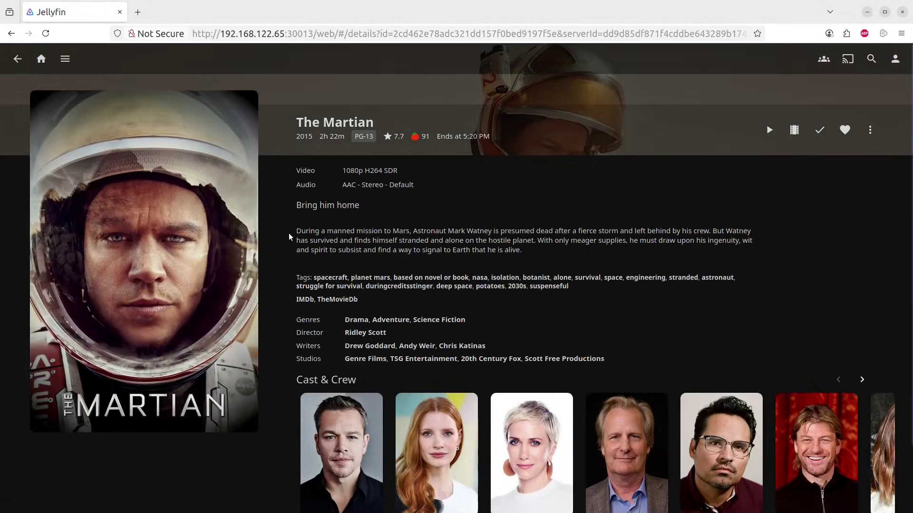
click(769, 130)
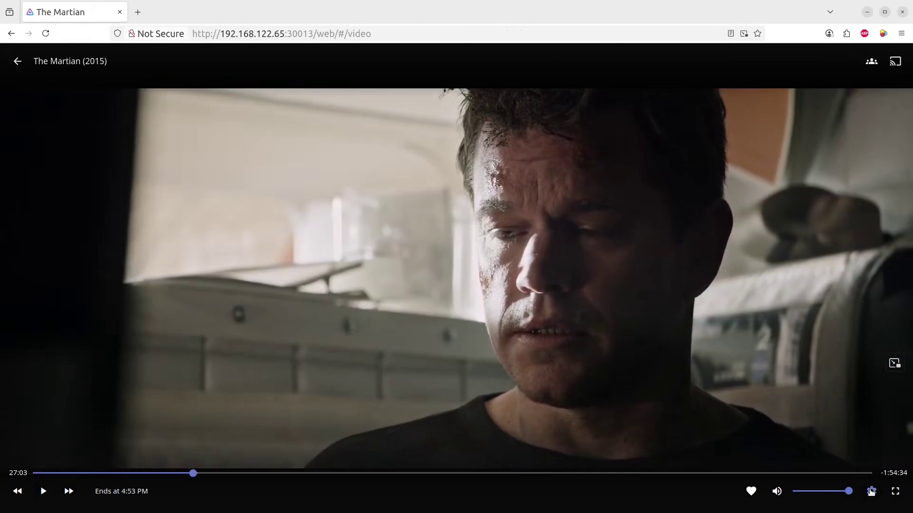
click(871, 491)
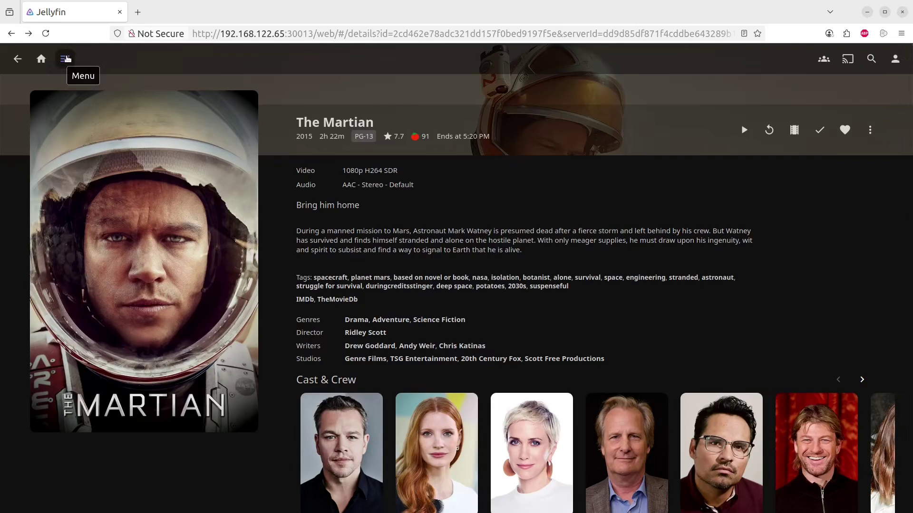
Open the plugin catalog in the server's administration dashboard.
click(66, 58)
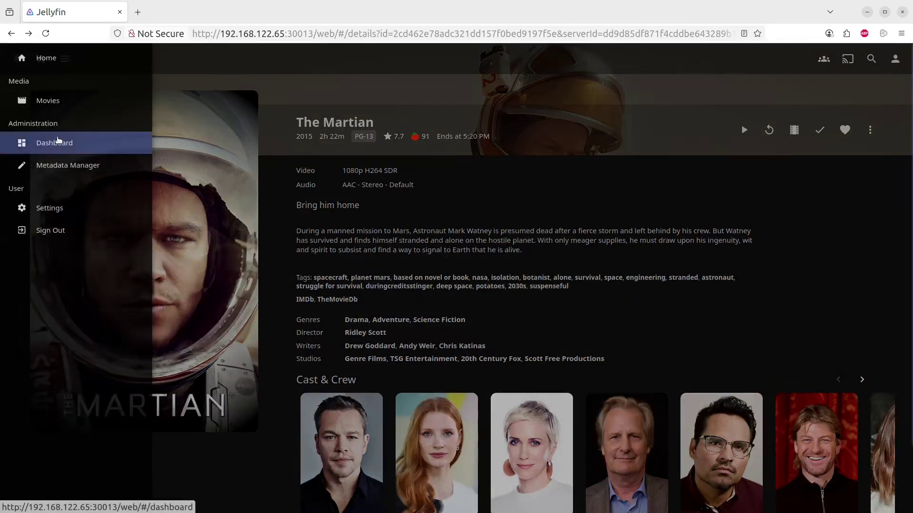
click(55, 142)
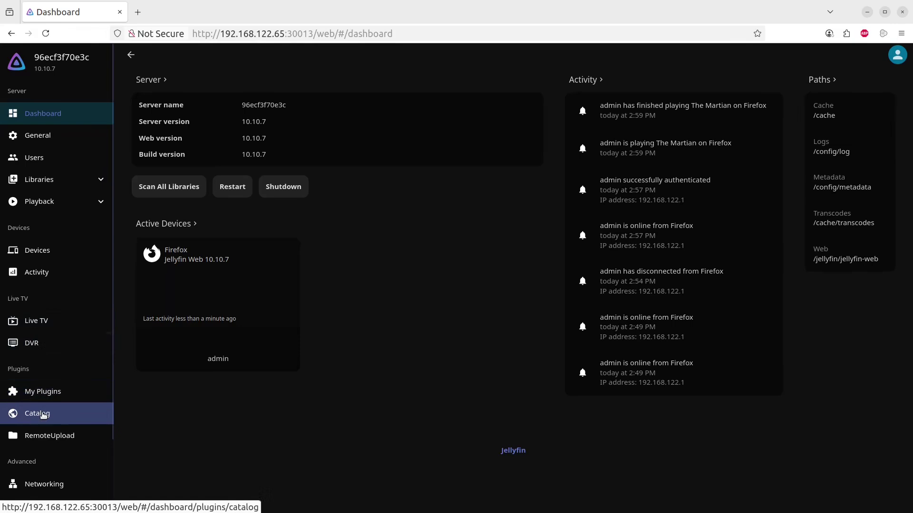
click(43, 414)
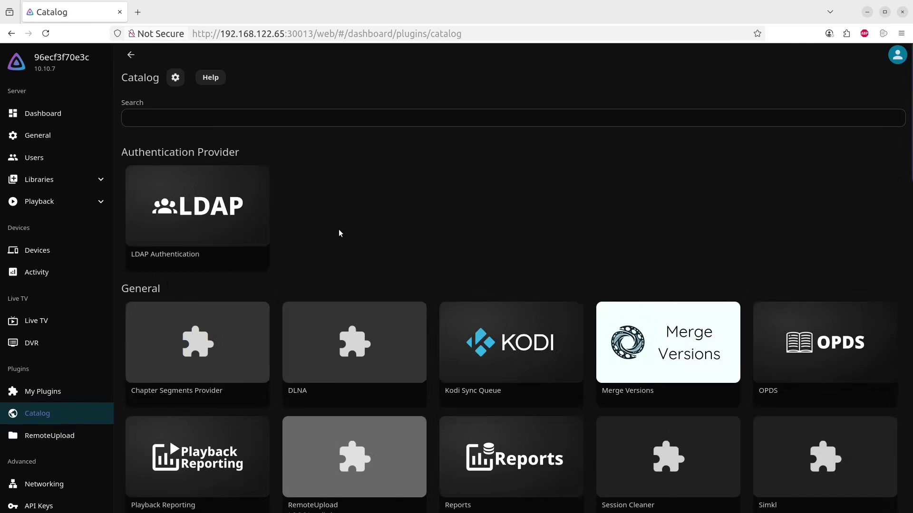
Find the Open Subtitles plugin in the catalog's Metadata section and install it.
scroll(338, 229, down, 4)
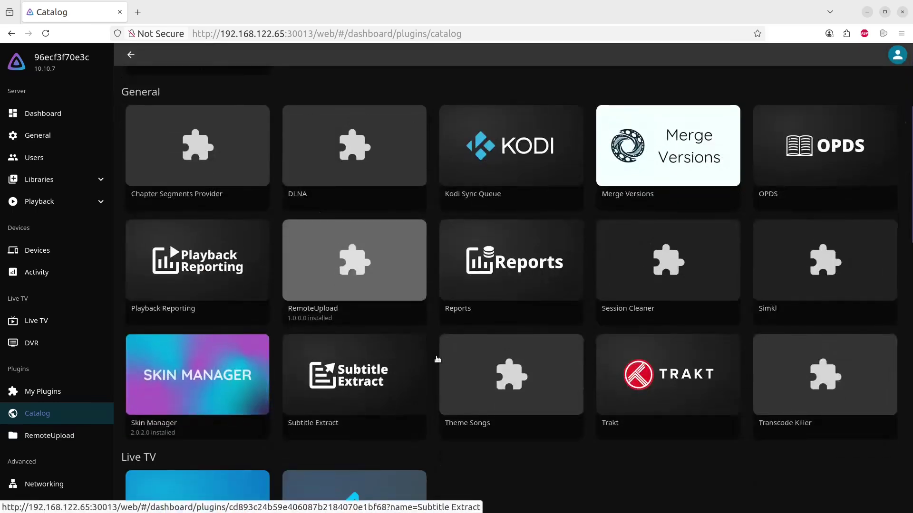
scroll(435, 351, down, 3)
scroll(435, 351, down, 3)
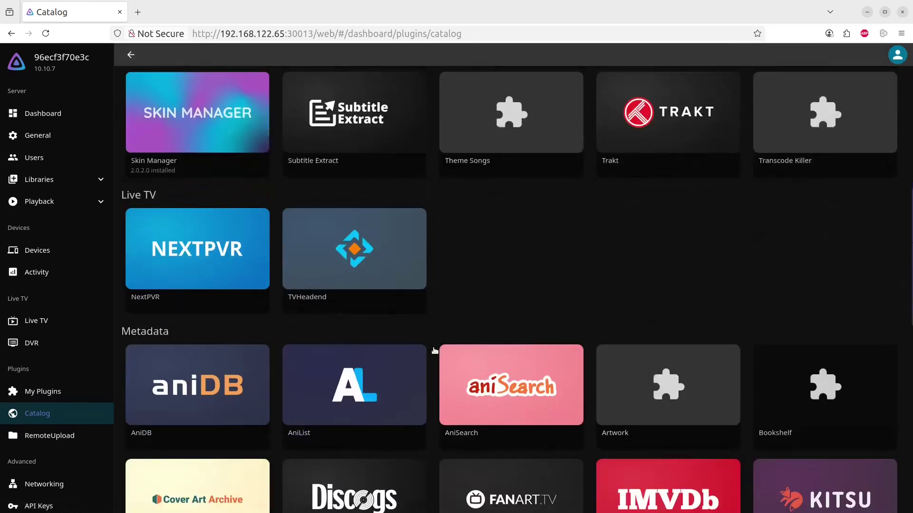
scroll(434, 351, down, 3)
scroll(435, 351, down, 8)
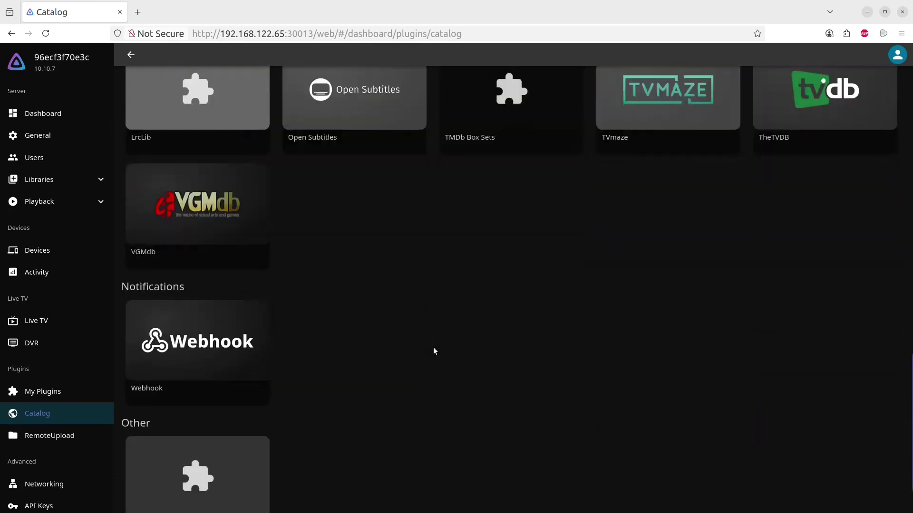
scroll(434, 352, up, 4)
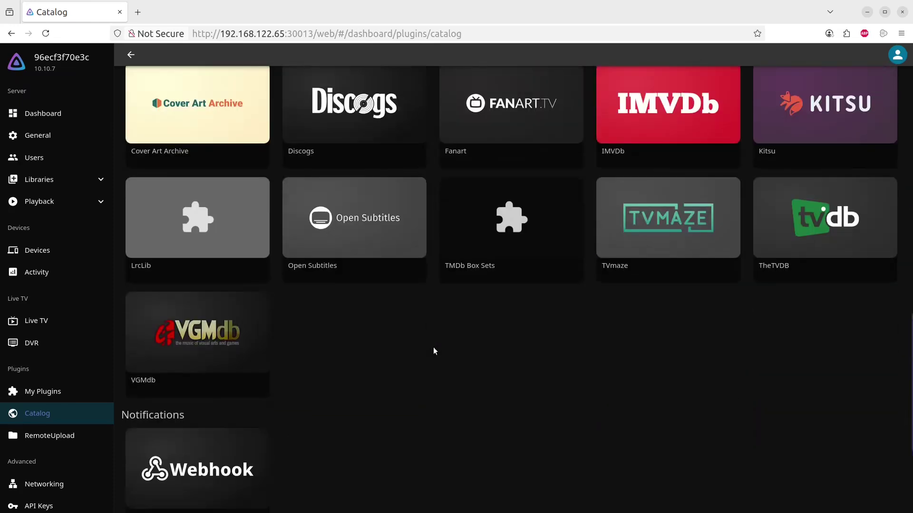
click(370, 205)
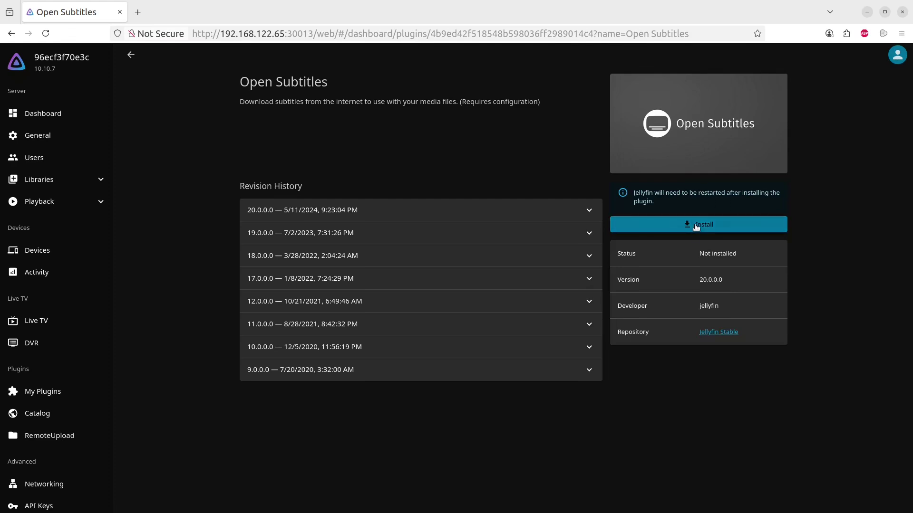
click(696, 227)
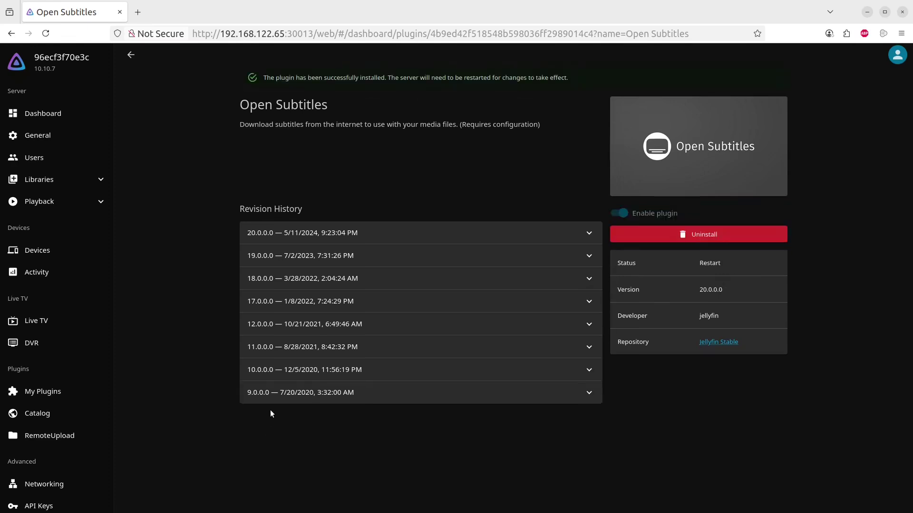
Check the Open Subtitles entry and its available actions among the installed plugins.
click(47, 395)
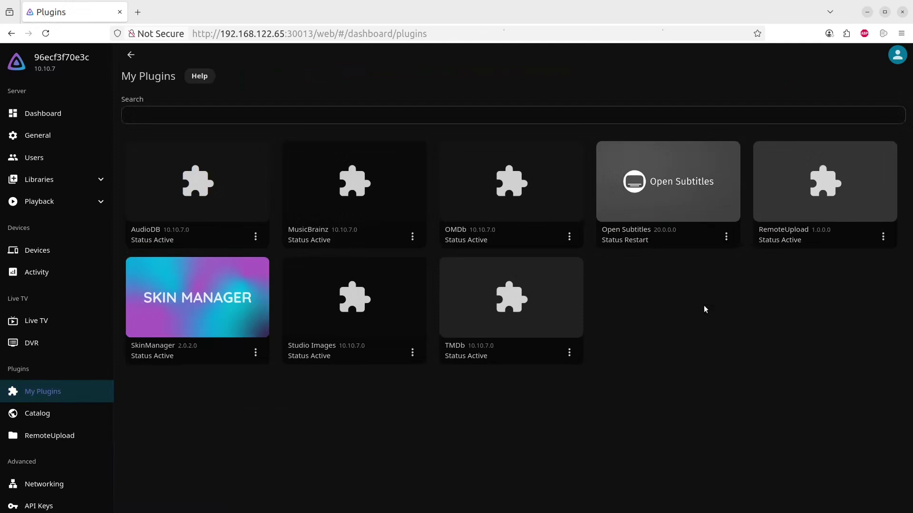
click(725, 237)
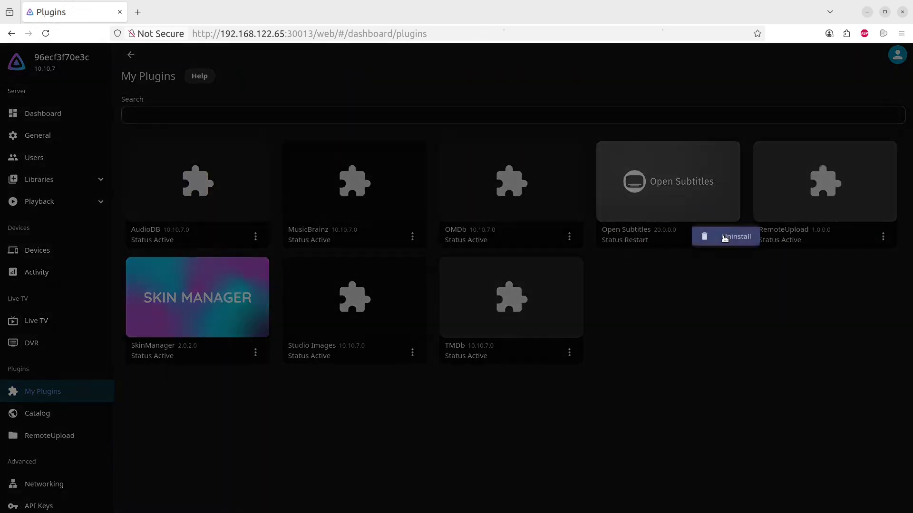
click(627, 127)
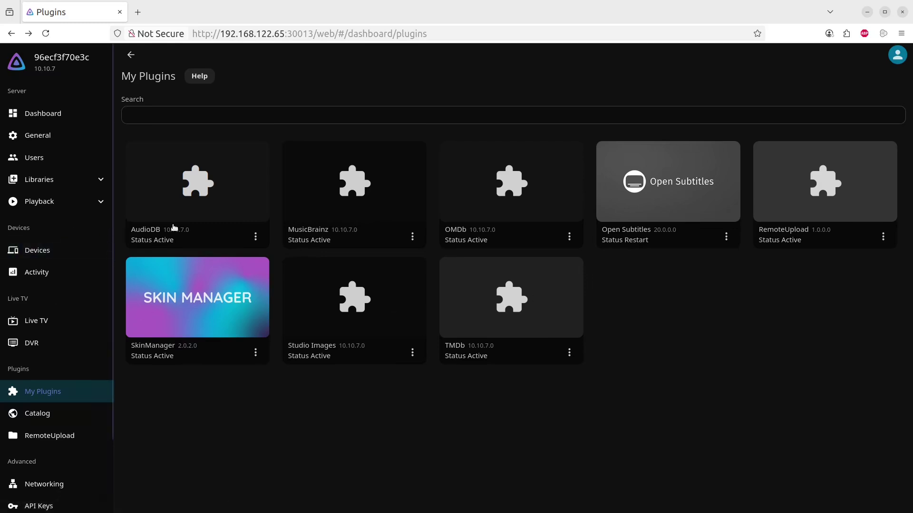
Restart the Jellyfin server from the dashboard to activate the installed plugin.
click(42, 116)
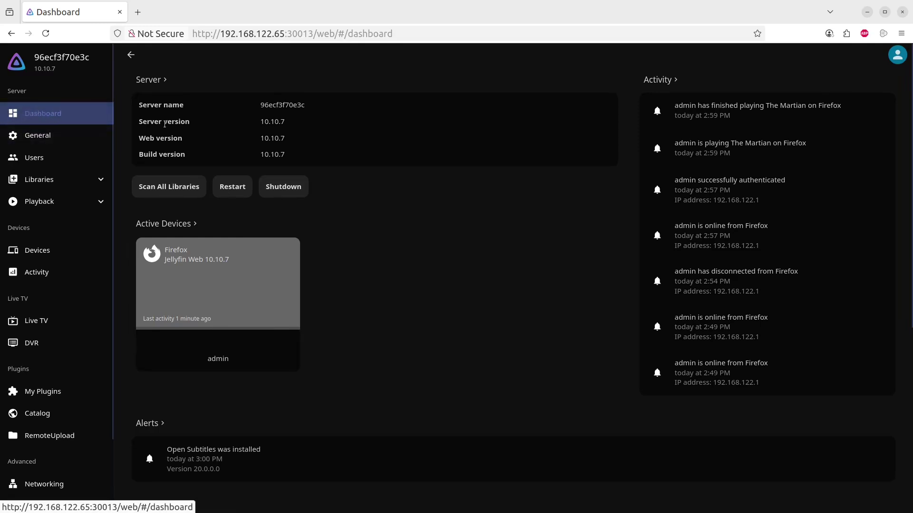
click(225, 184)
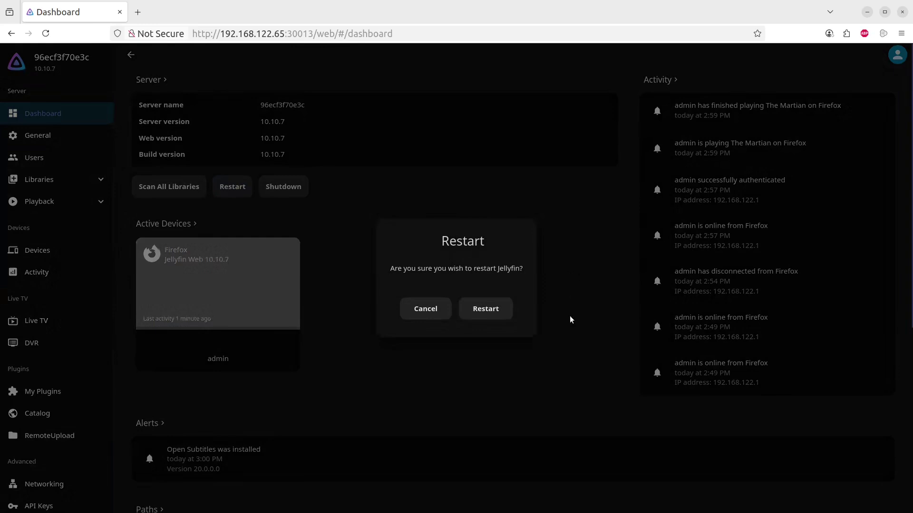
click(490, 310)
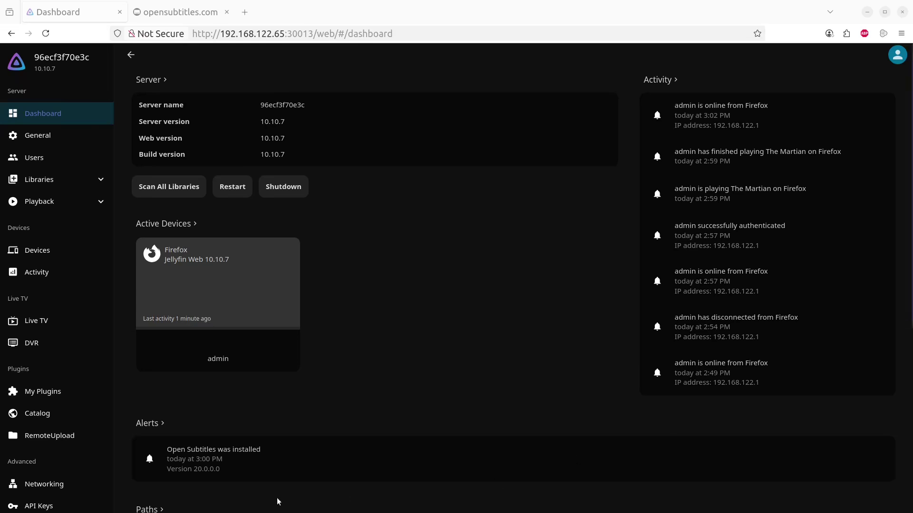
Open the settings of the installed Open Subtitles plugin.
click(43, 392)
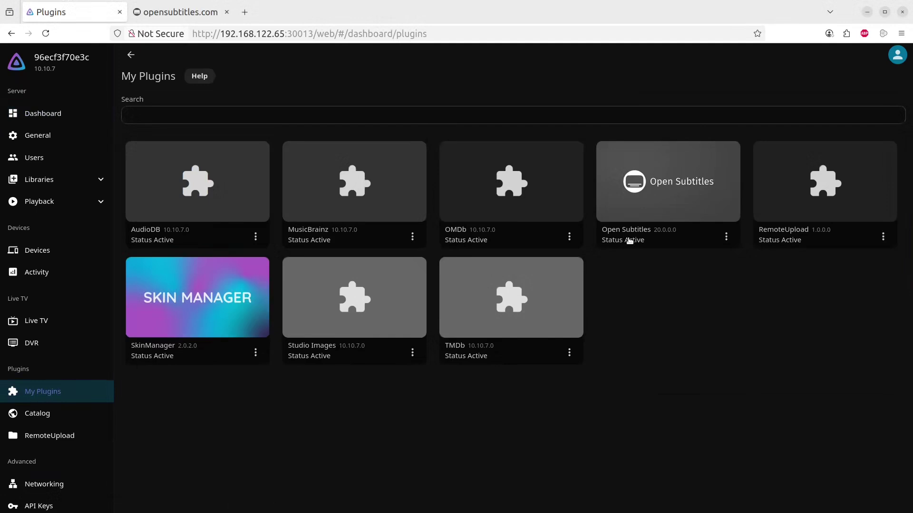
click(728, 239)
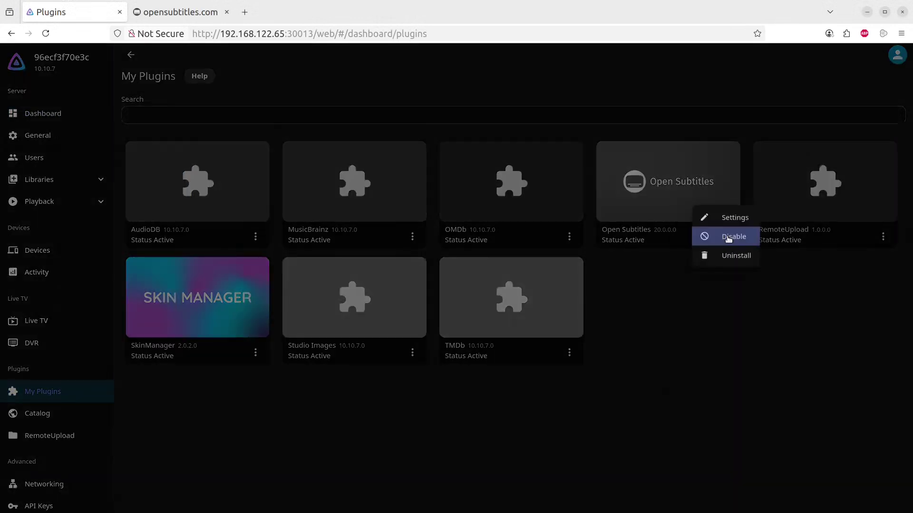
click(732, 224)
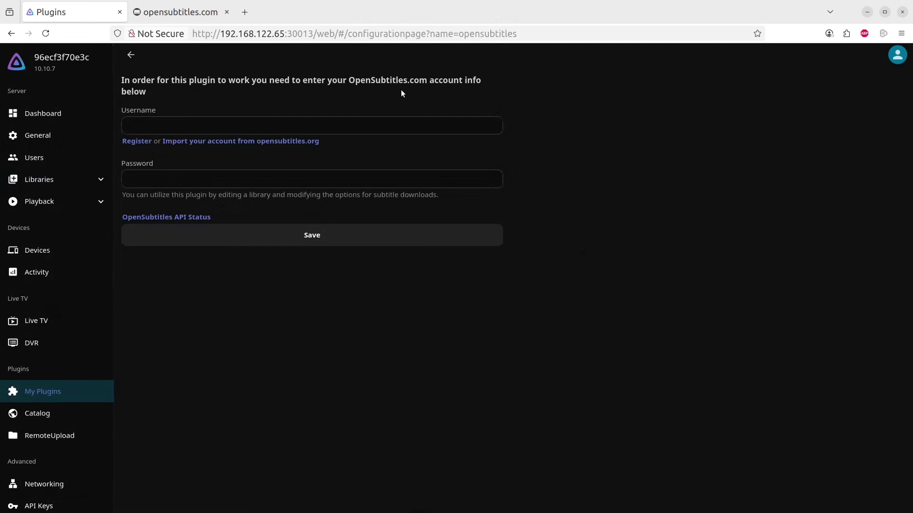
Open the plugin's Register link in a new tab and bring up the opensubtitles.com registration form.
right_click(140, 143)
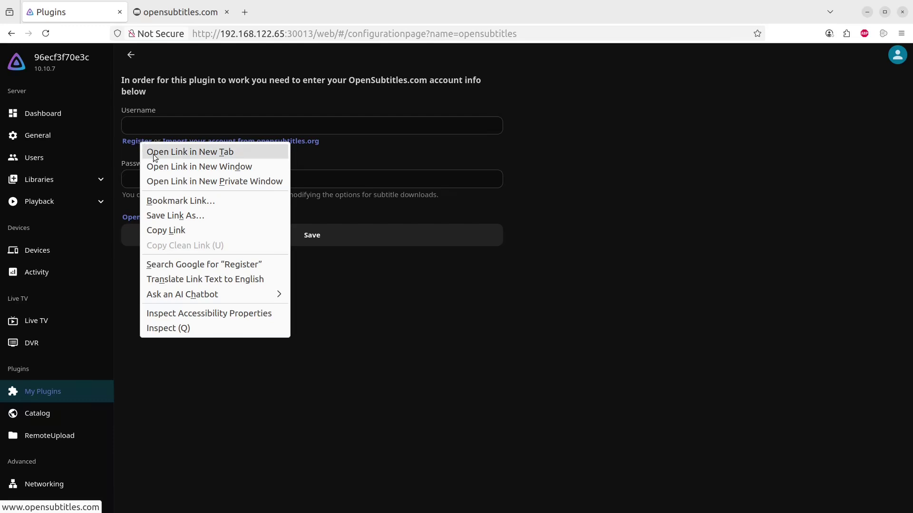
click(155, 157)
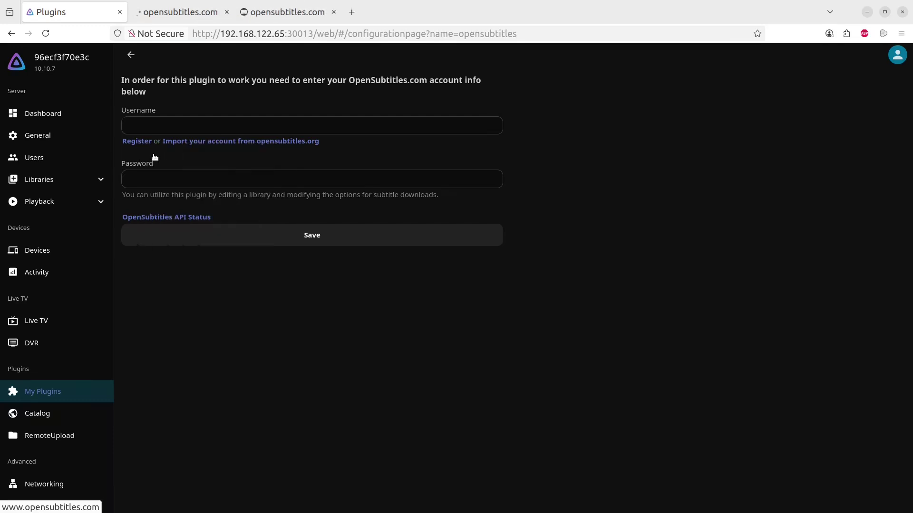
click(183, 13)
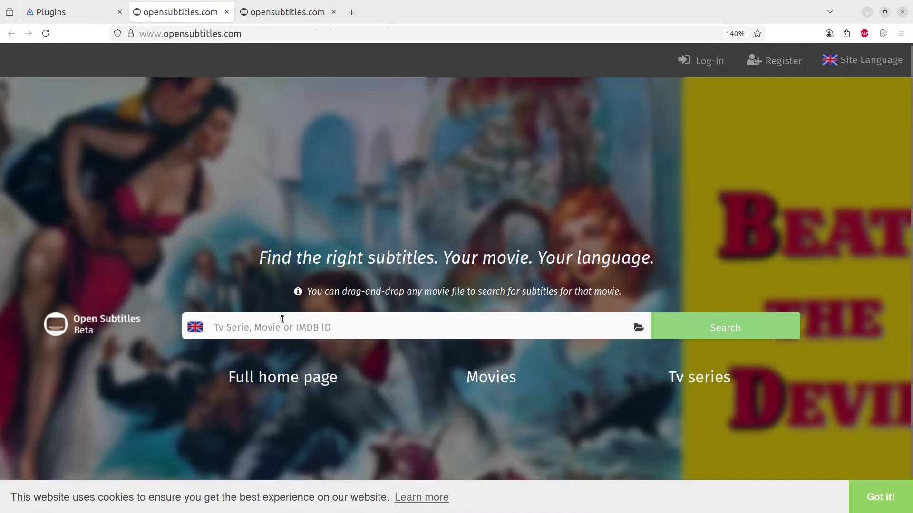
click(773, 59)
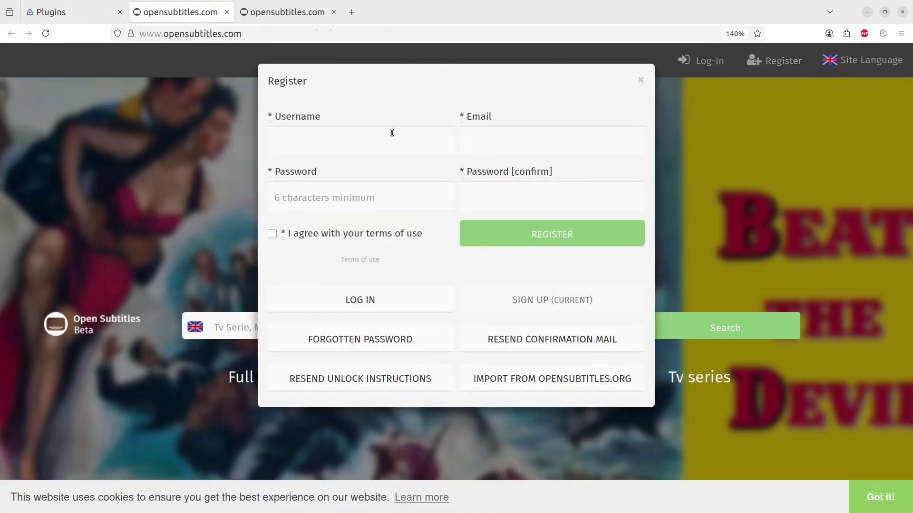
Try "user" as the username in the registration form and close the form without registering.
click(307, 117)
click(579, 111)
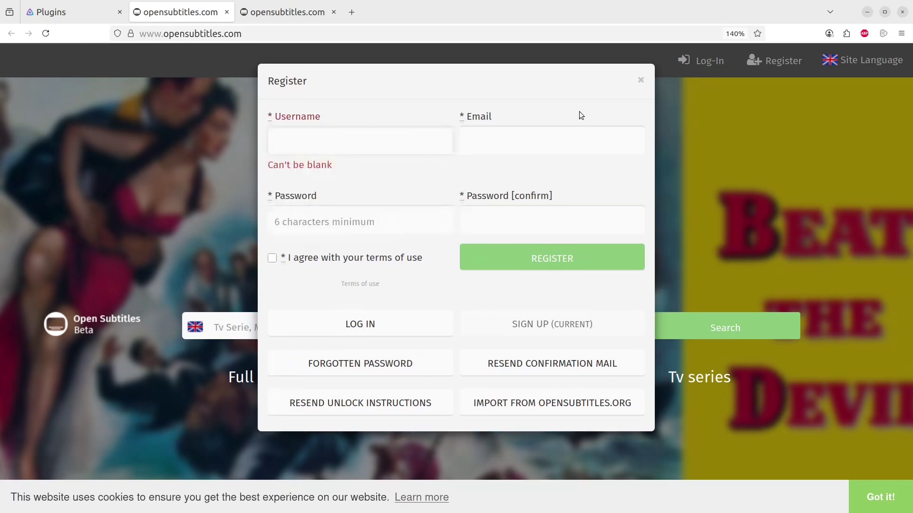
click(309, 125)
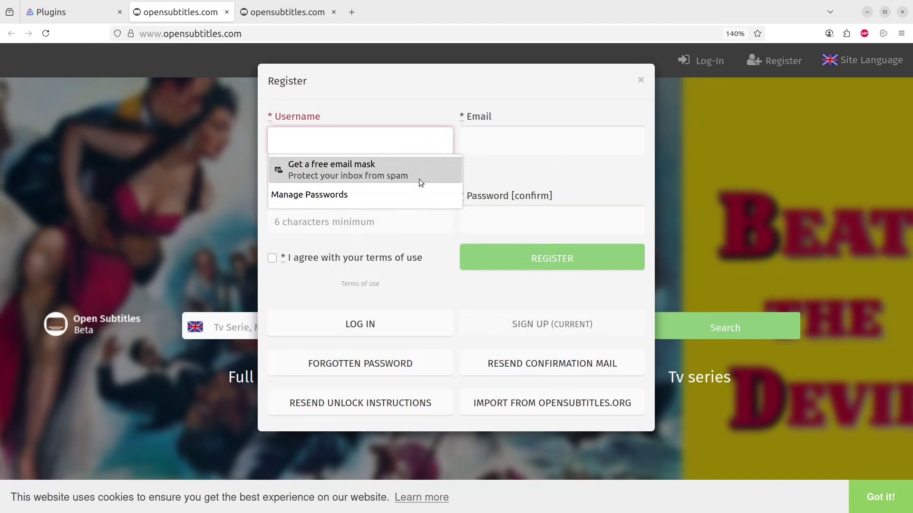
click(264, 243)
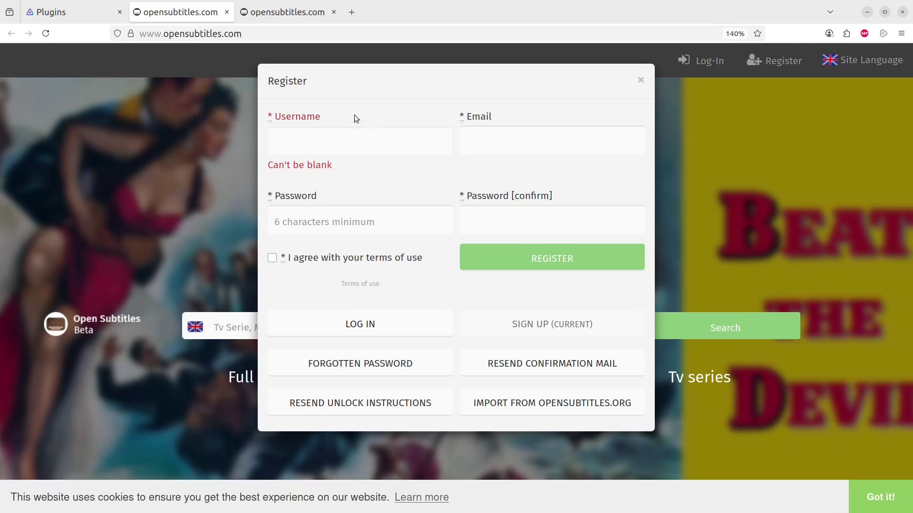
click(305, 121)
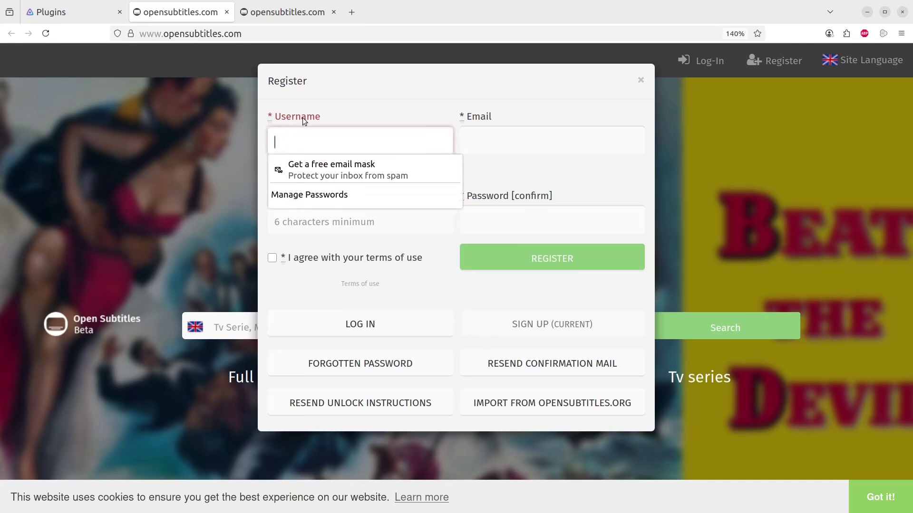
text(usera)
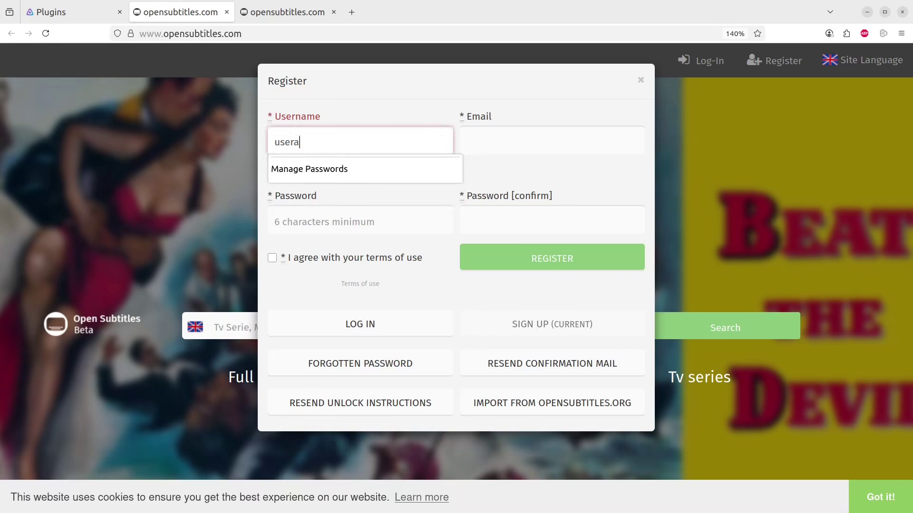
key(BackSpace)
click(498, 78)
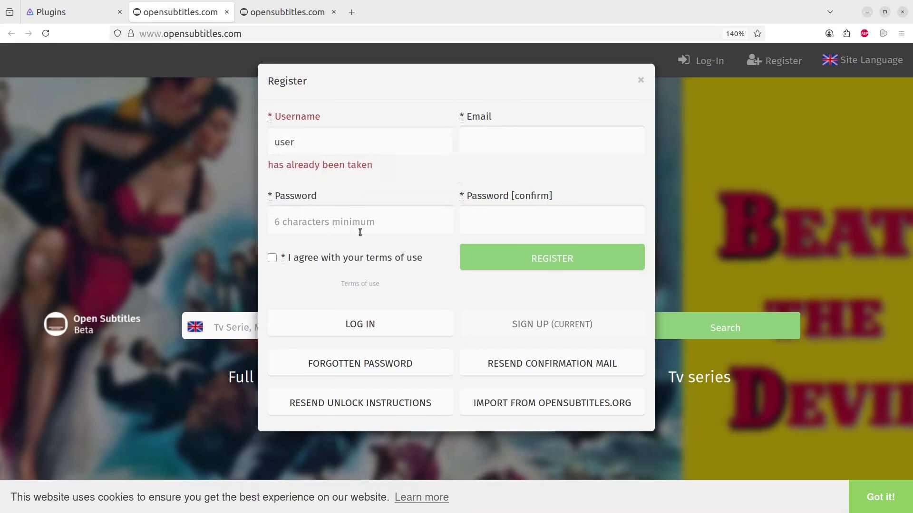
click(641, 78)
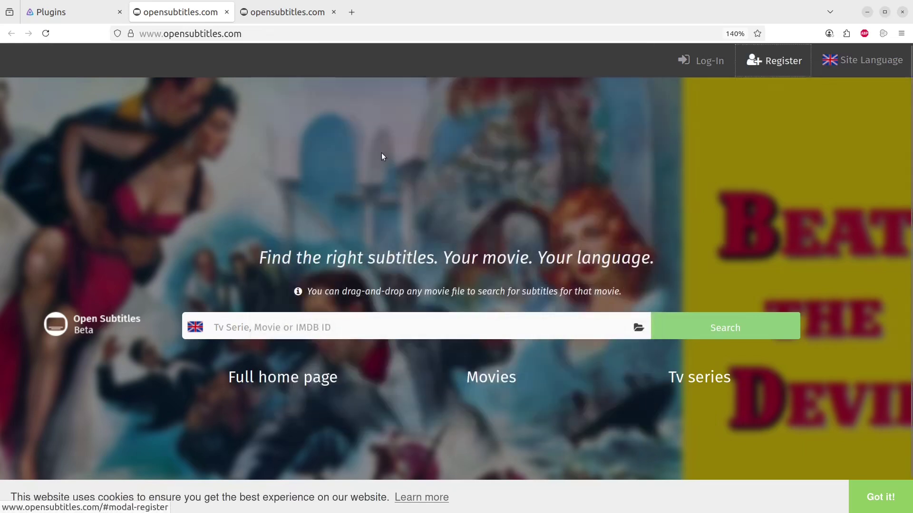
Return to the plugin settings, enter the OpenSubtitles.com account username and password, and save them.
click(67, 15)
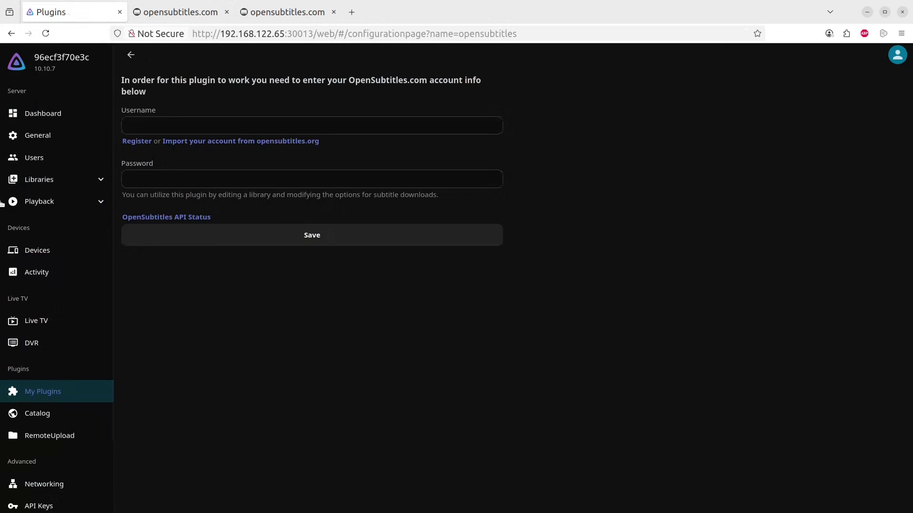
click(164, 128)
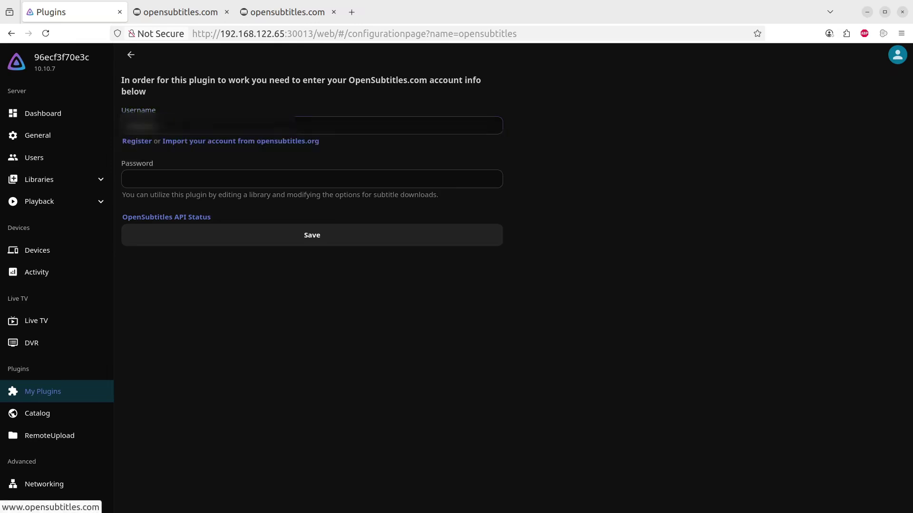
click(171, 184)
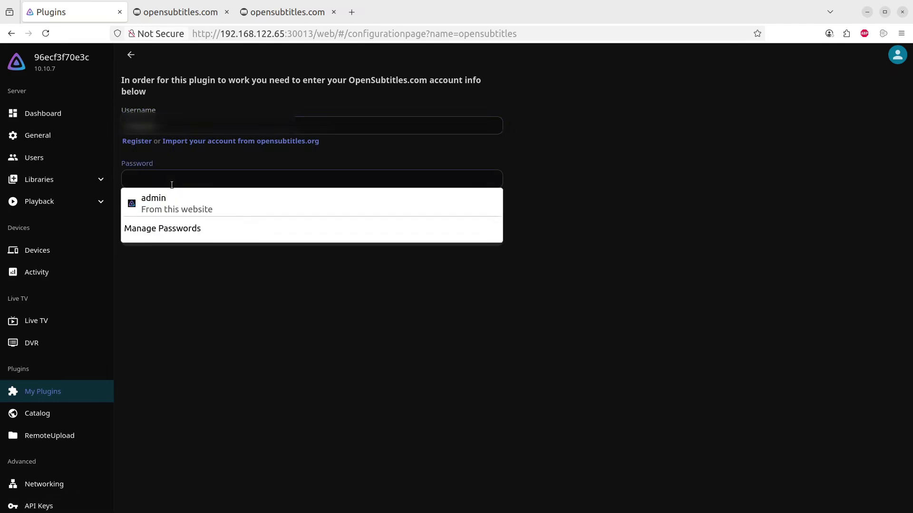
text(••)
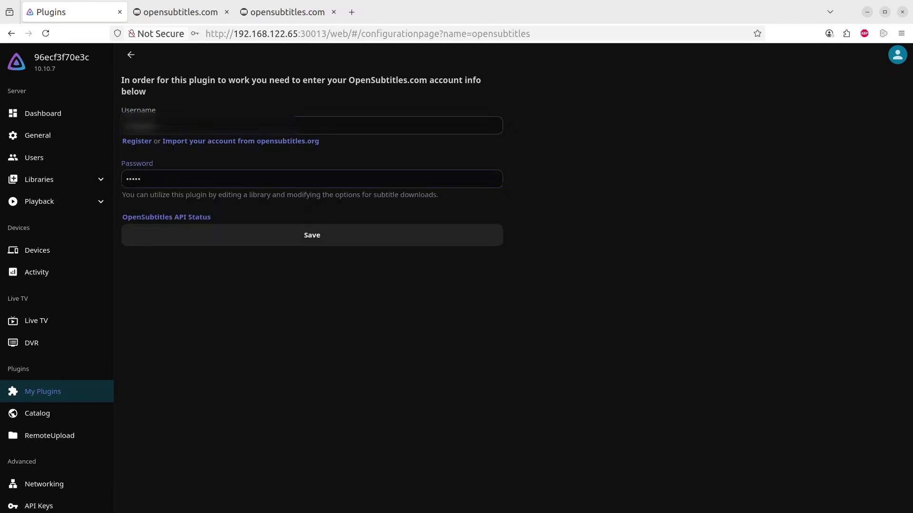
key(BackSpace)
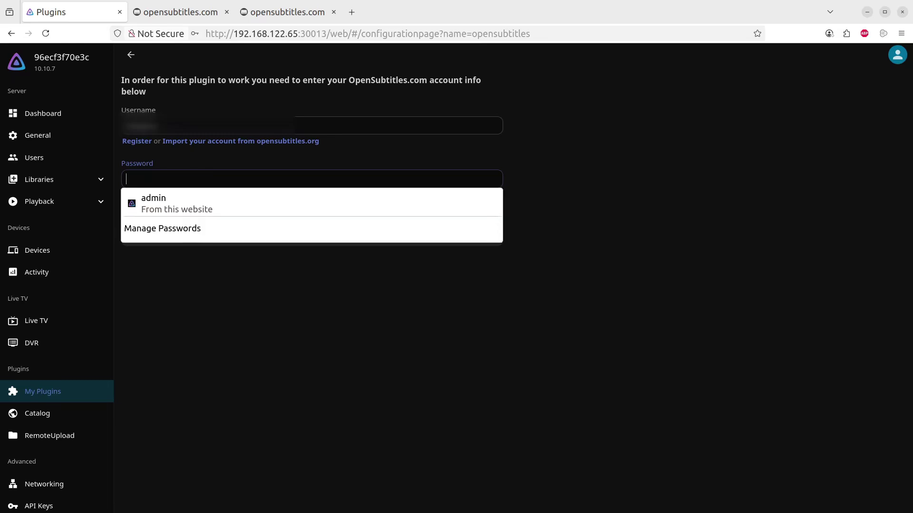
text(•)
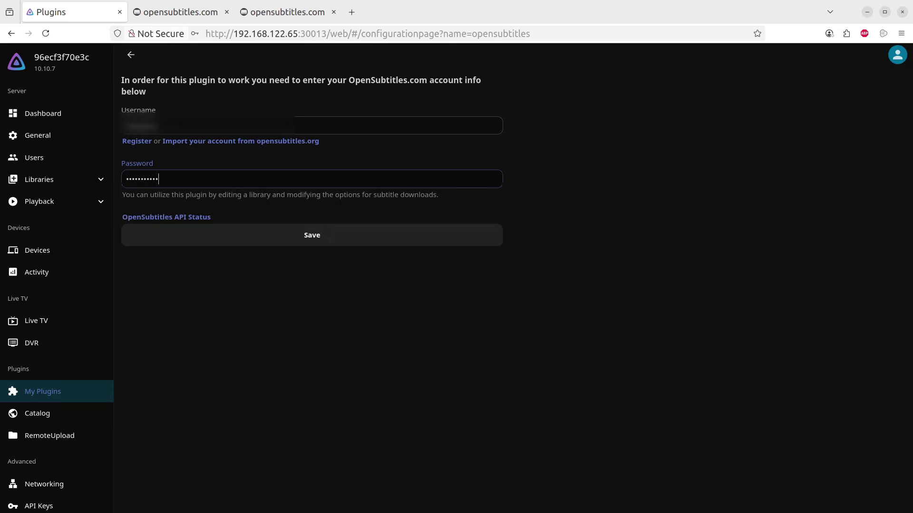
click(305, 227)
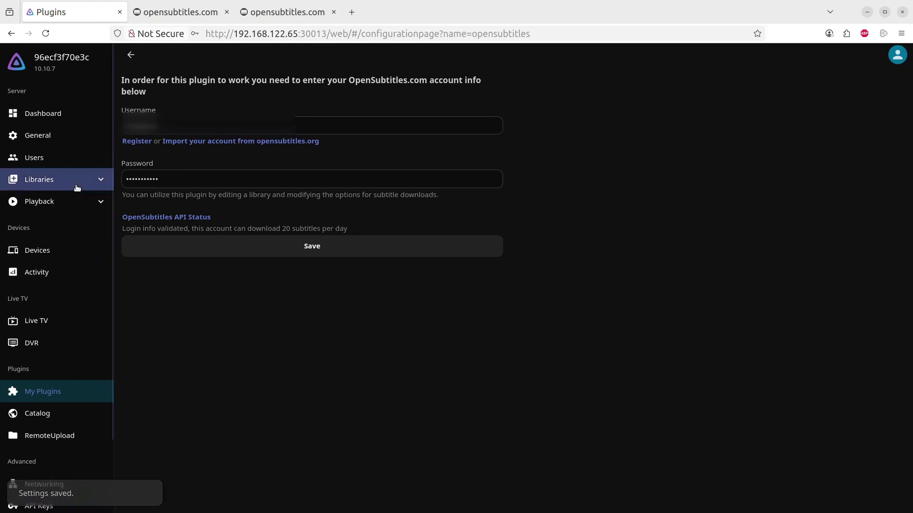
click(313, 251)
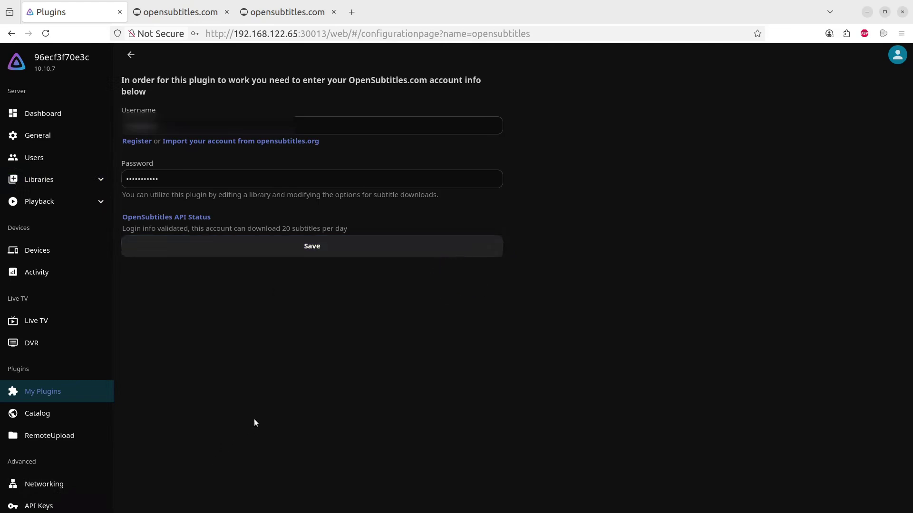
Open The Martian from the Movies library and bring up its subtitle editor.
click(44, 114)
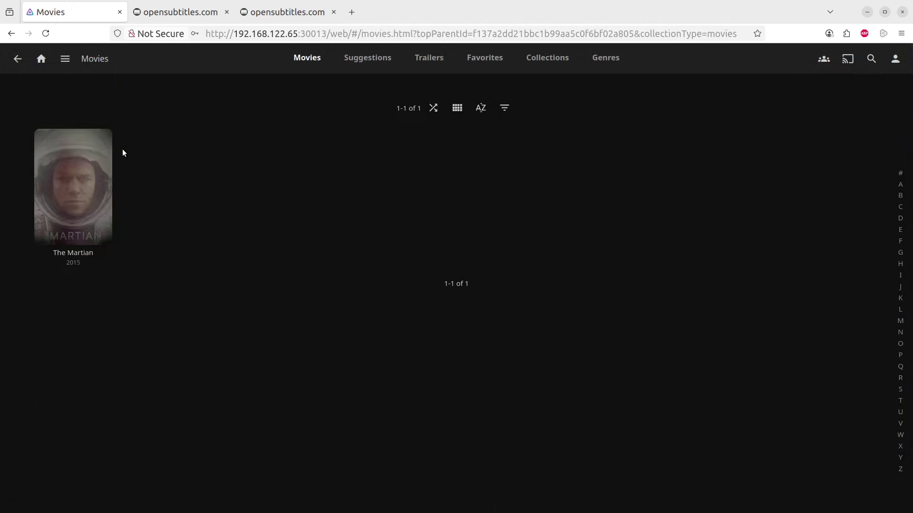
click(95, 155)
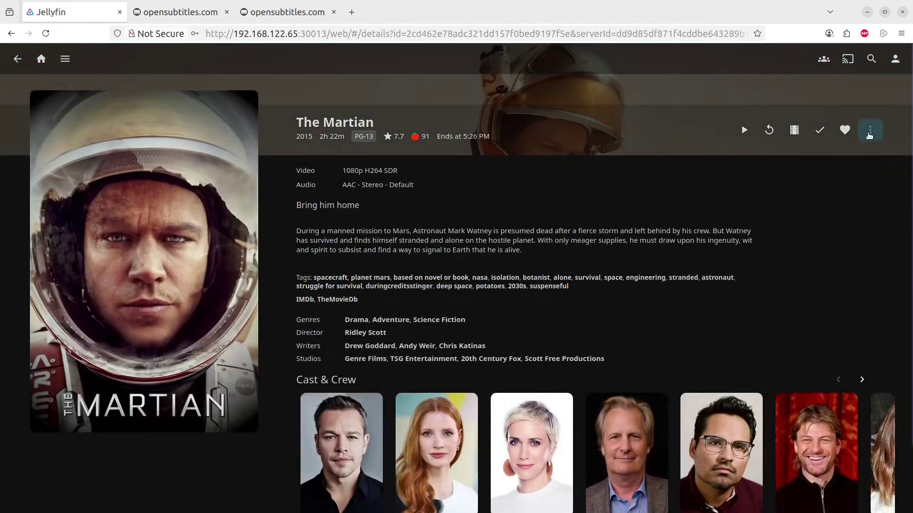
click(869, 128)
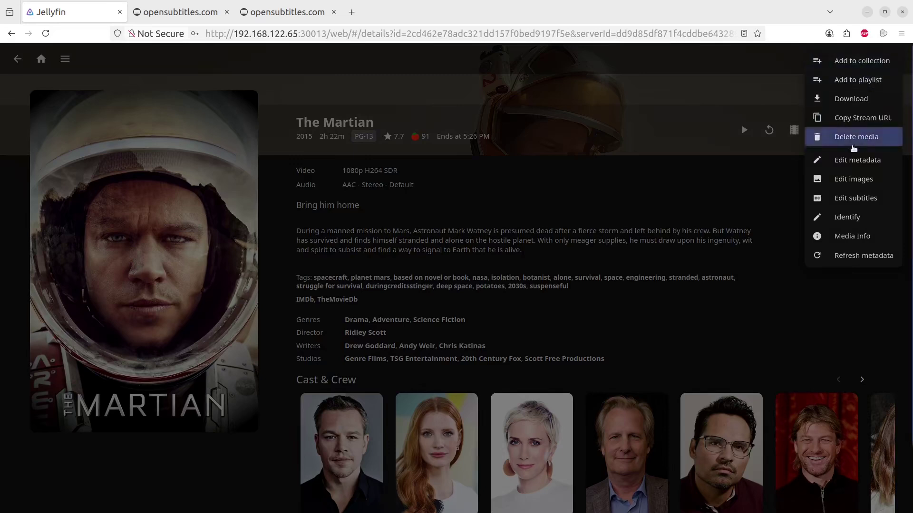
click(673, 123)
click(868, 129)
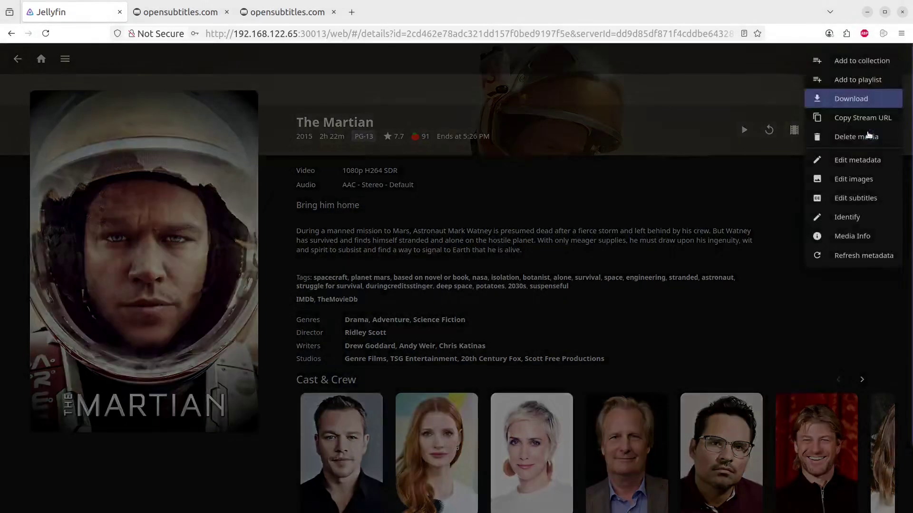
click(865, 200)
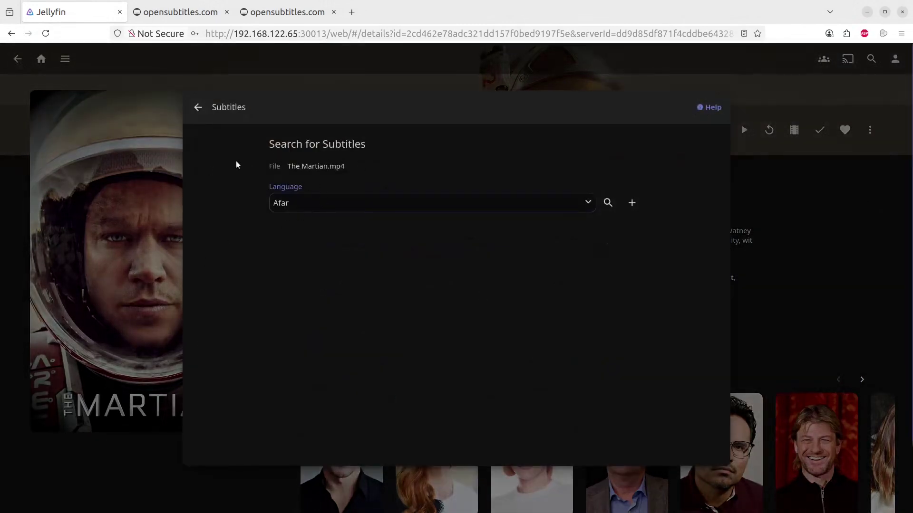
Set the subtitle language to English, search for subtitles for The Martian.mp4, look through the results and close the dialog.
click(589, 205)
scroll(388, 312, down, 5)
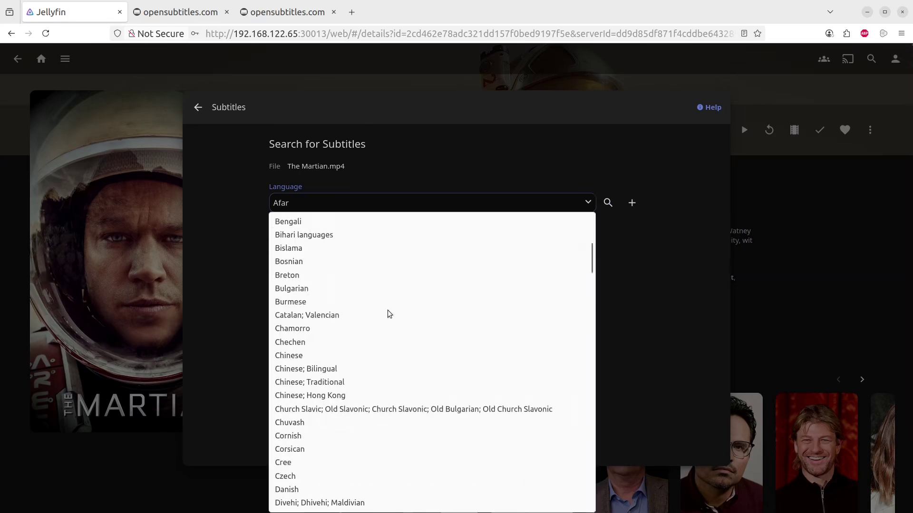
scroll(386, 314, down, 5)
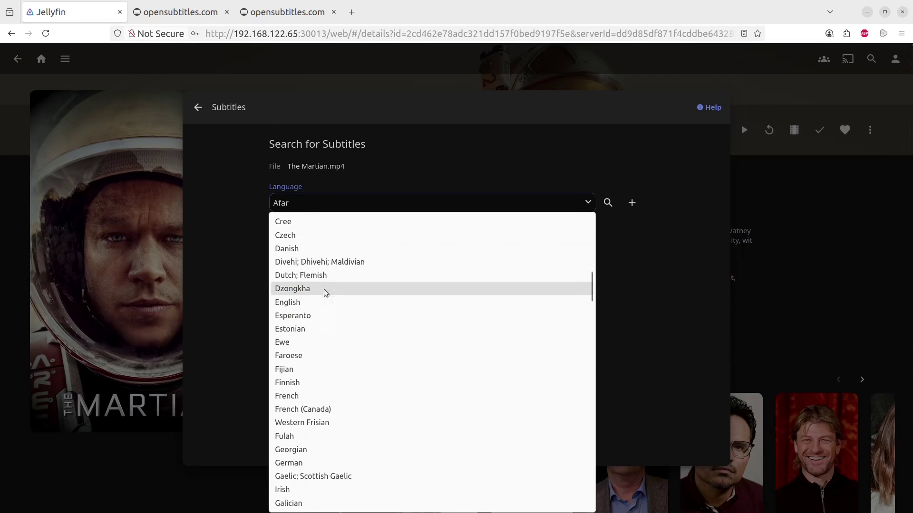
click(315, 304)
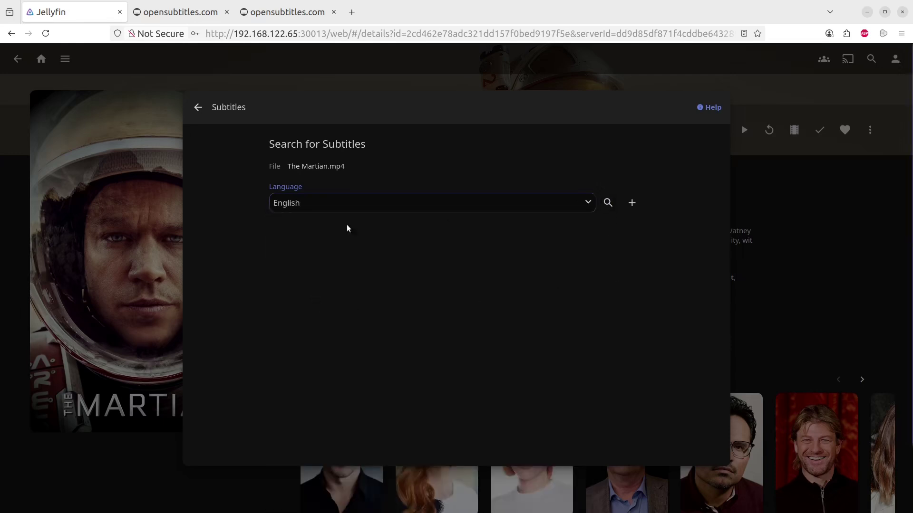
click(608, 204)
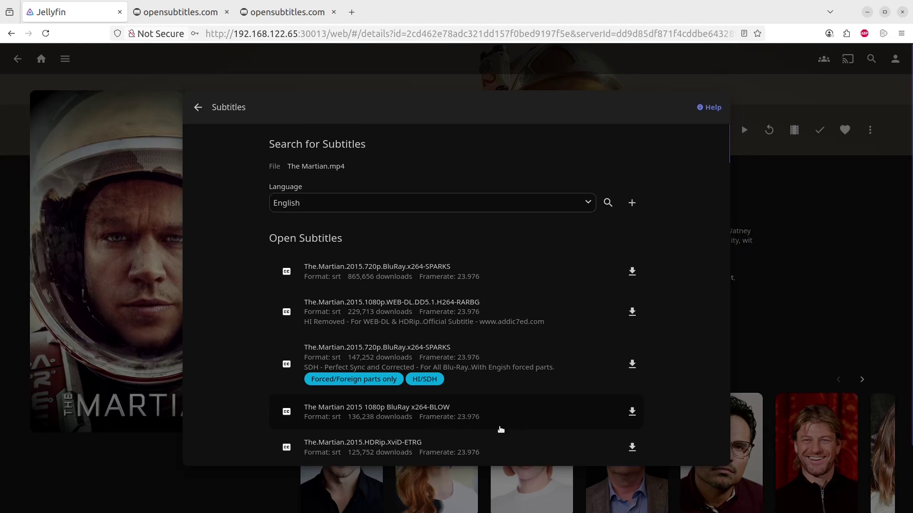
scroll(503, 400, down, 3)
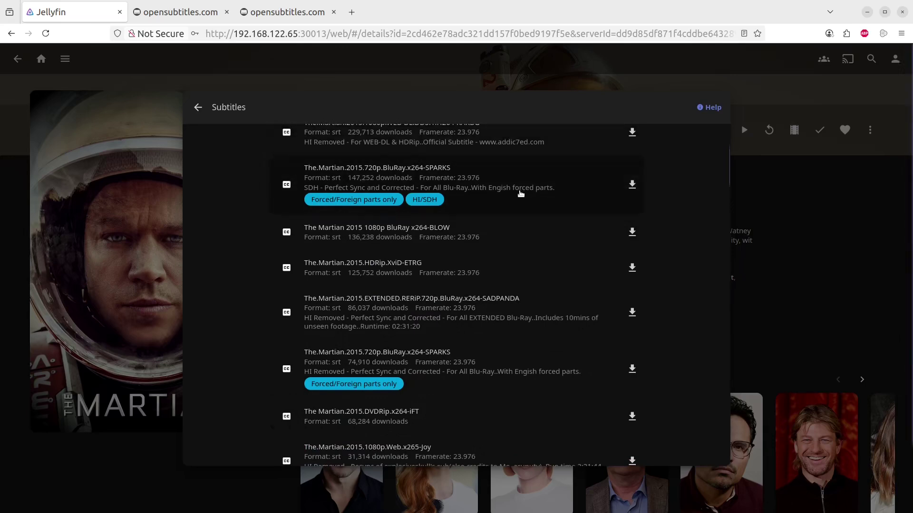
click(198, 108)
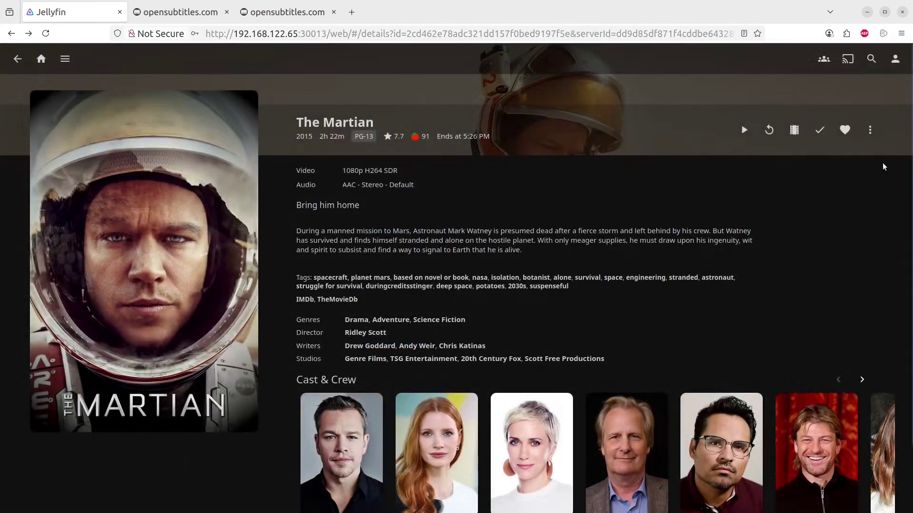
Check the video framerate in The Martian's media info and close the details.
click(869, 130)
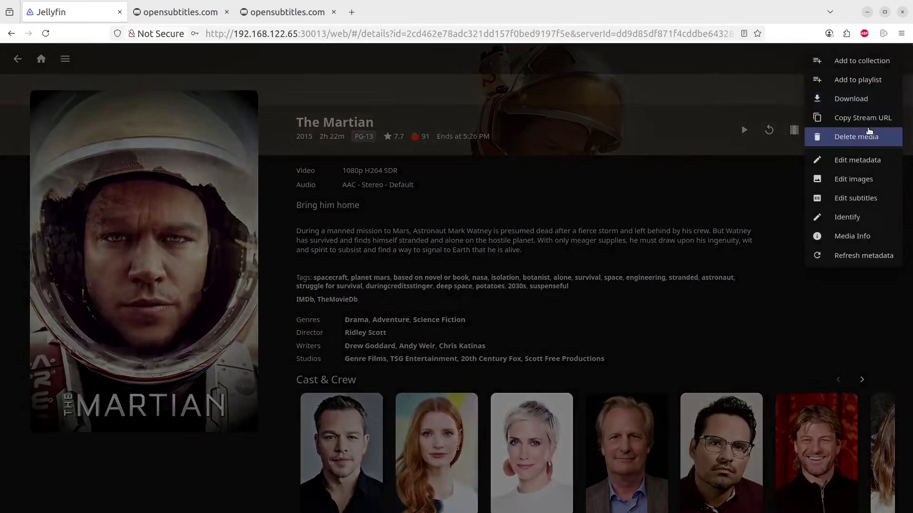
click(851, 237)
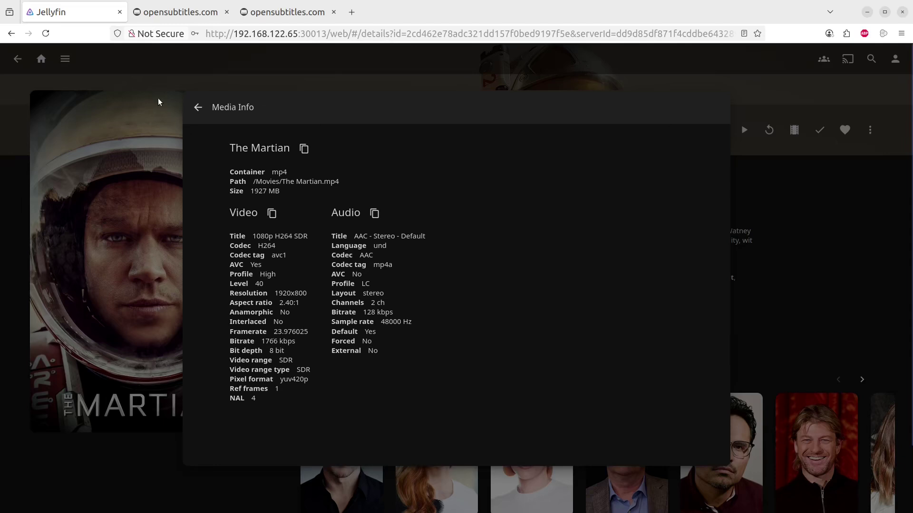
click(197, 107)
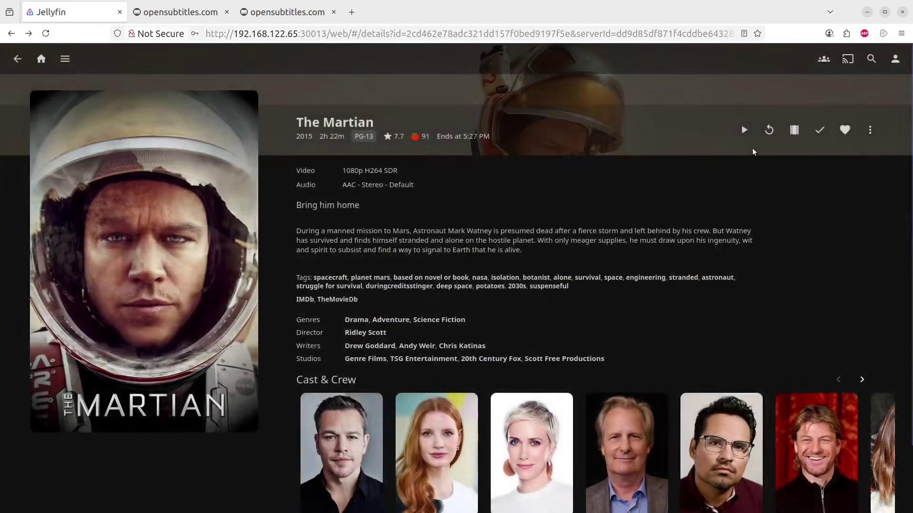
Search again for The Martian's English subtitles, download the most-downloaded The.Martian.2015.720p.BluRay.x264-SPARKS result, and close the subtitle editor.
click(879, 128)
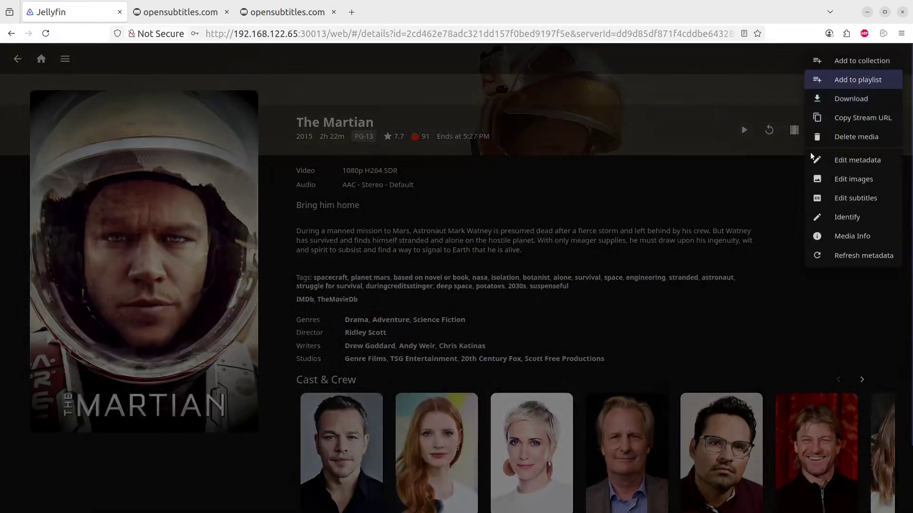
click(850, 199)
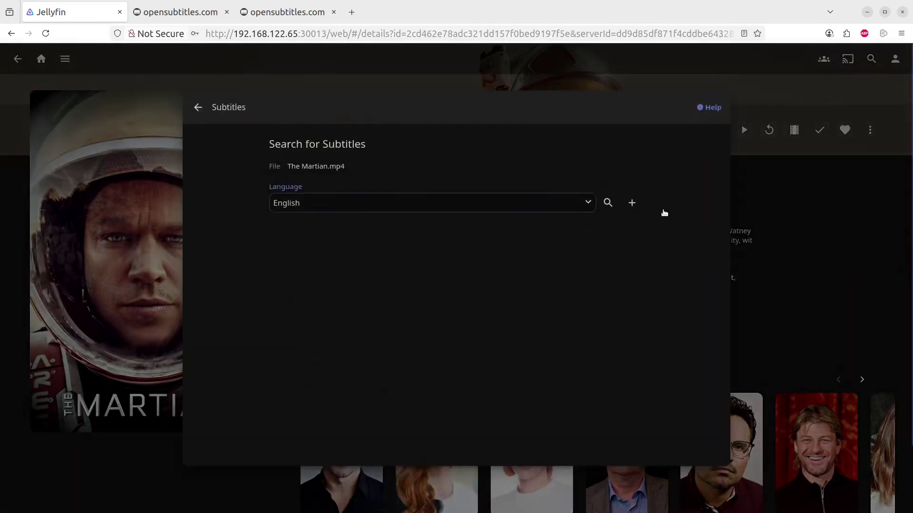
click(608, 203)
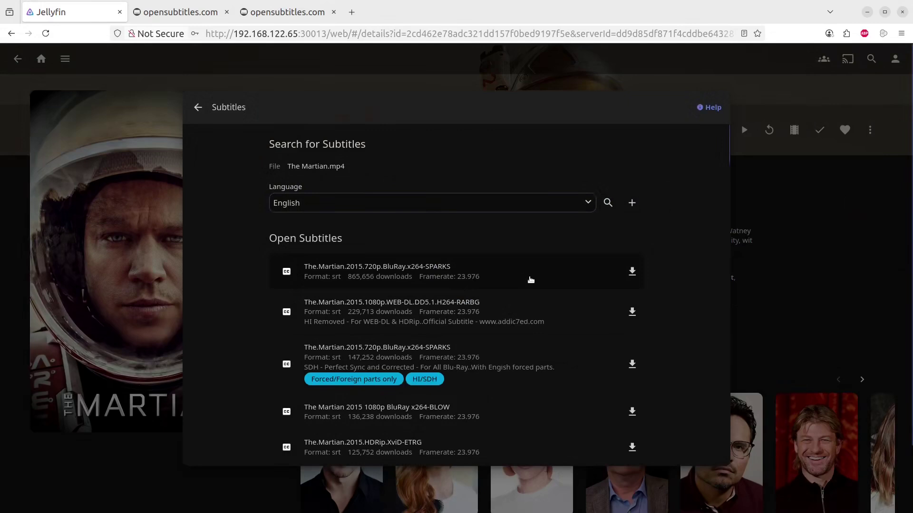
scroll(529, 334, down, 3)
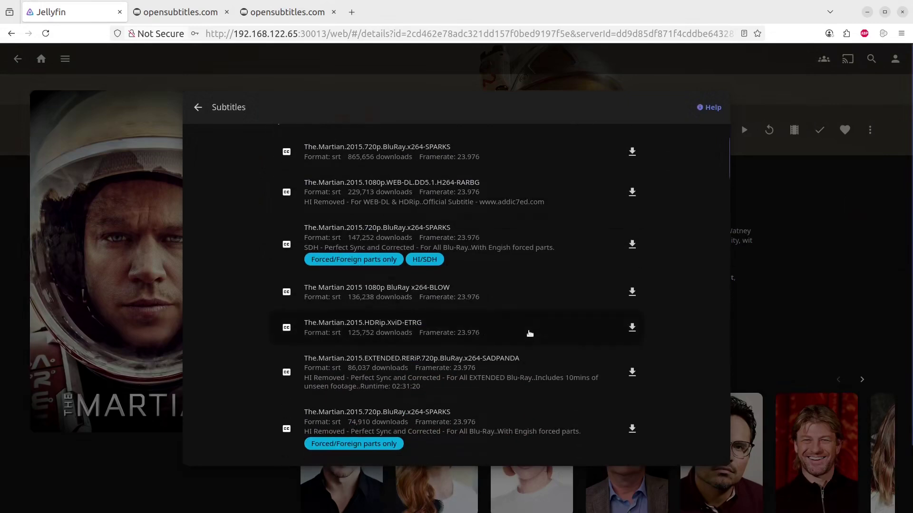
scroll(530, 333, down, 1)
scroll(529, 330, up, 4)
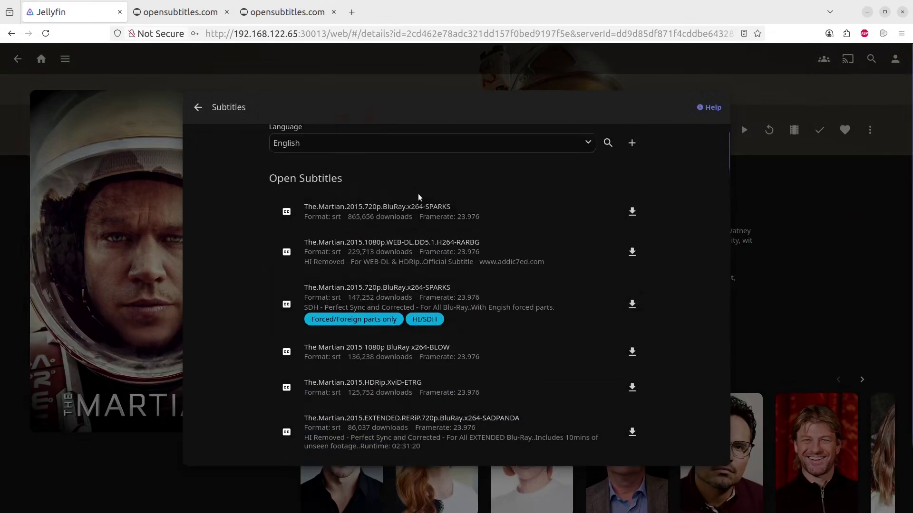
click(630, 211)
click(197, 112)
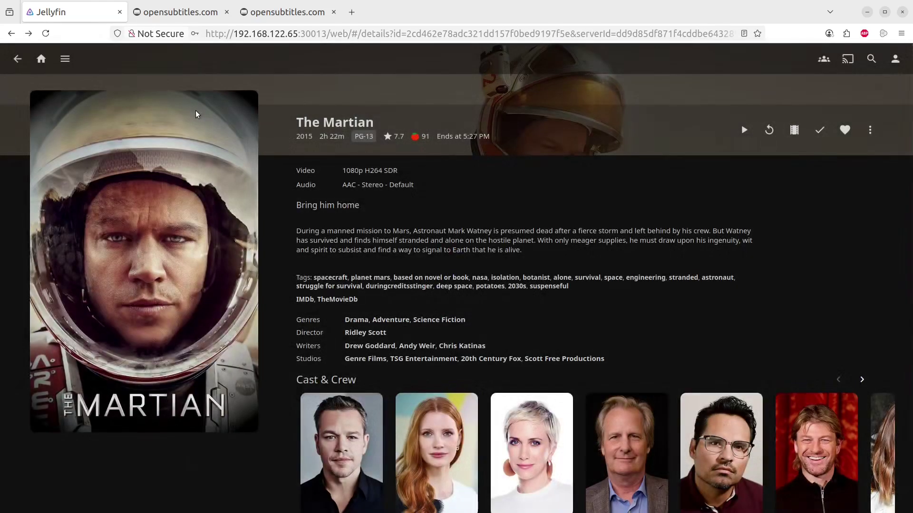
Reload The Martian's details page and check which subtitle tracks are available, leaving the selection as it is.
click(46, 33)
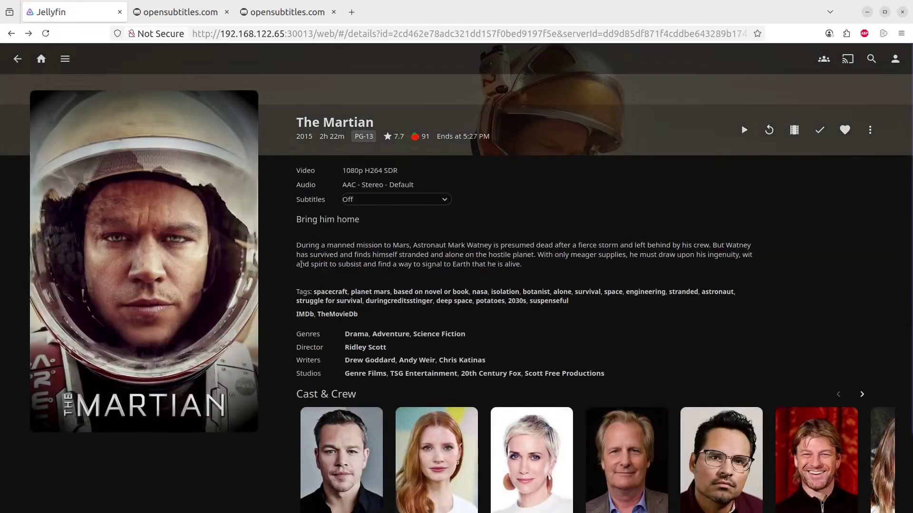
click(387, 199)
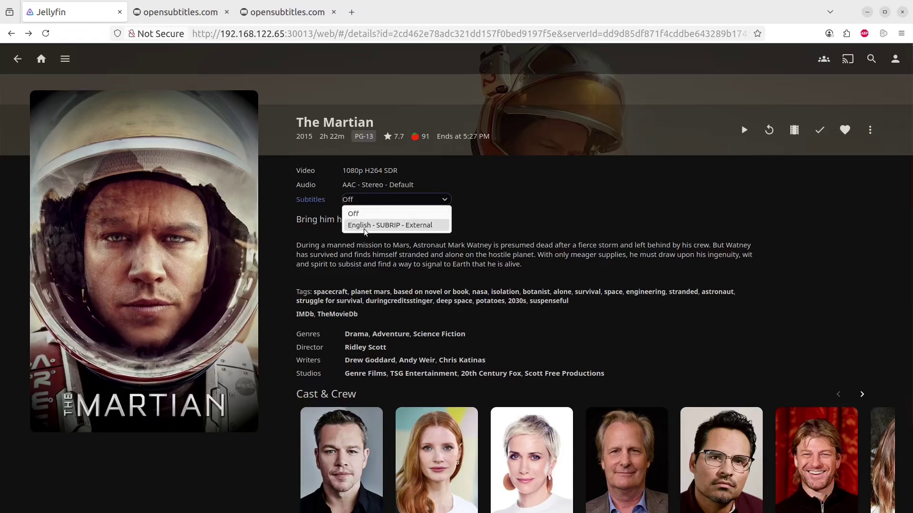
click(614, 207)
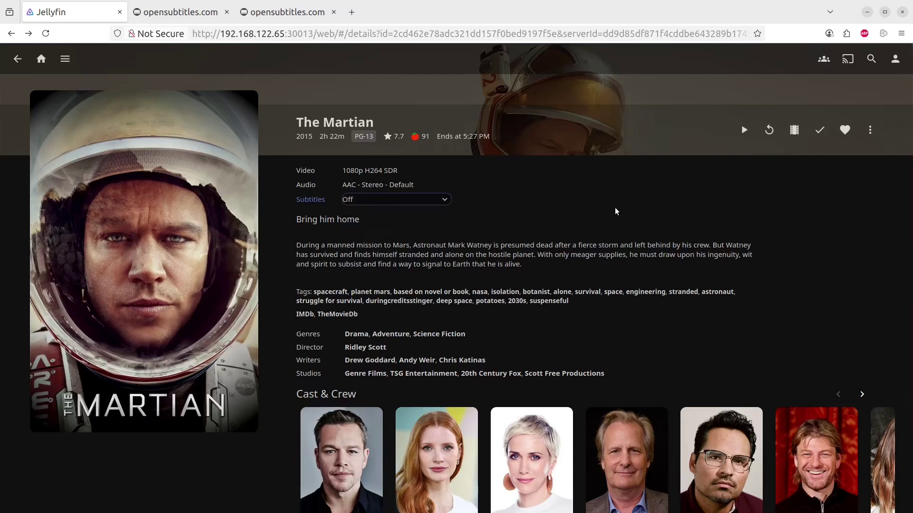
Play The Martian with the English - SUBRIP - External subtitles and bring up the Subtitle Offset control.
click(742, 132)
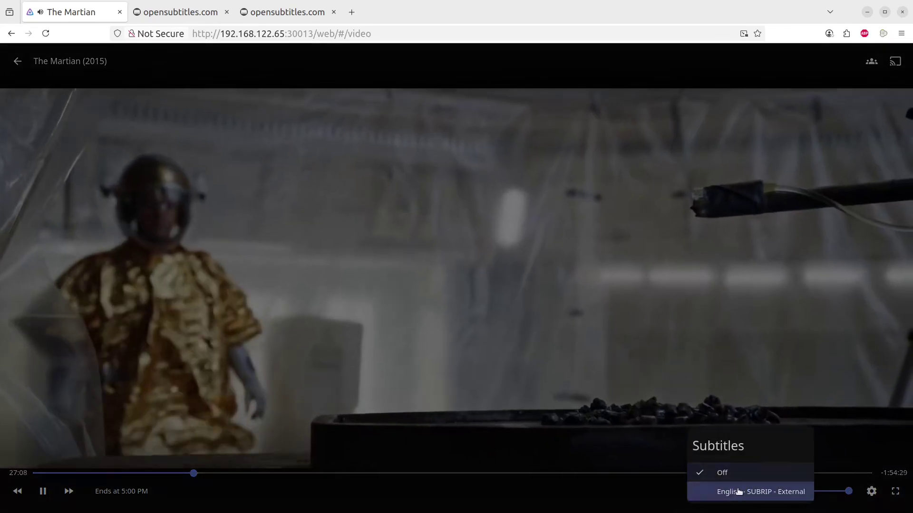
click(738, 491)
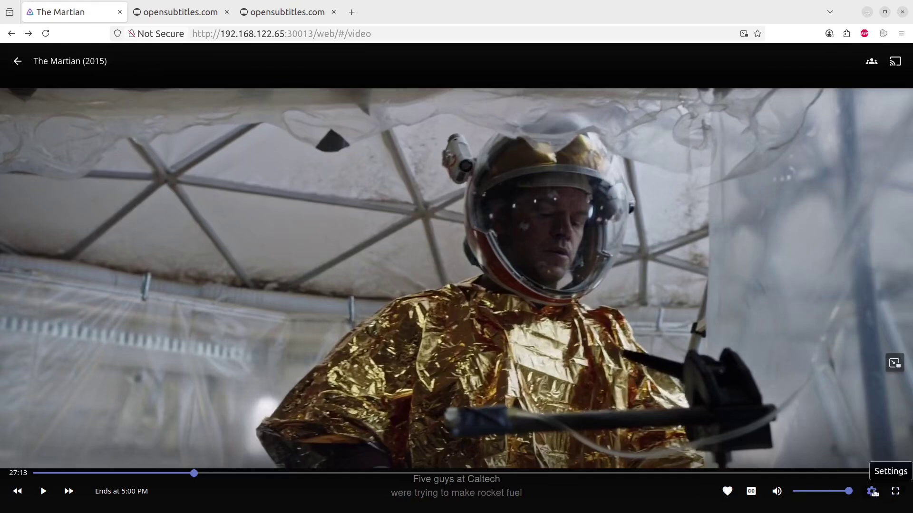
click(873, 492)
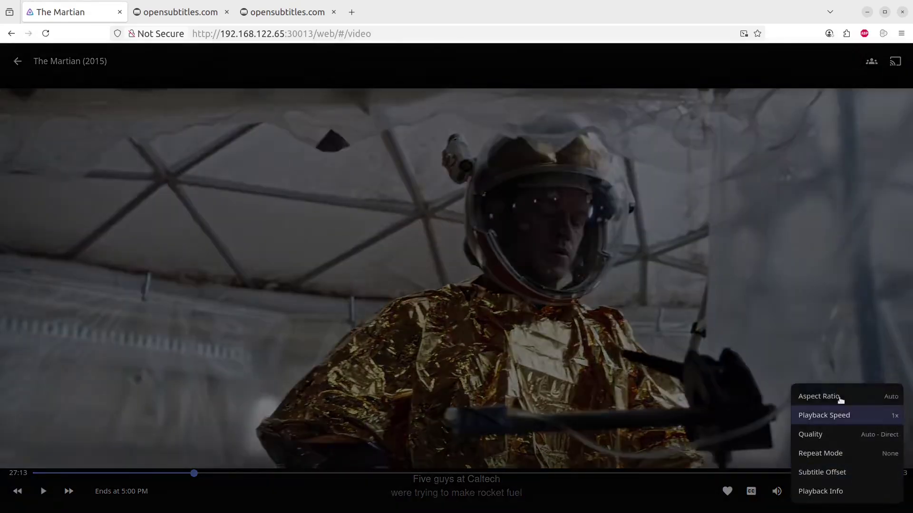
click(835, 476)
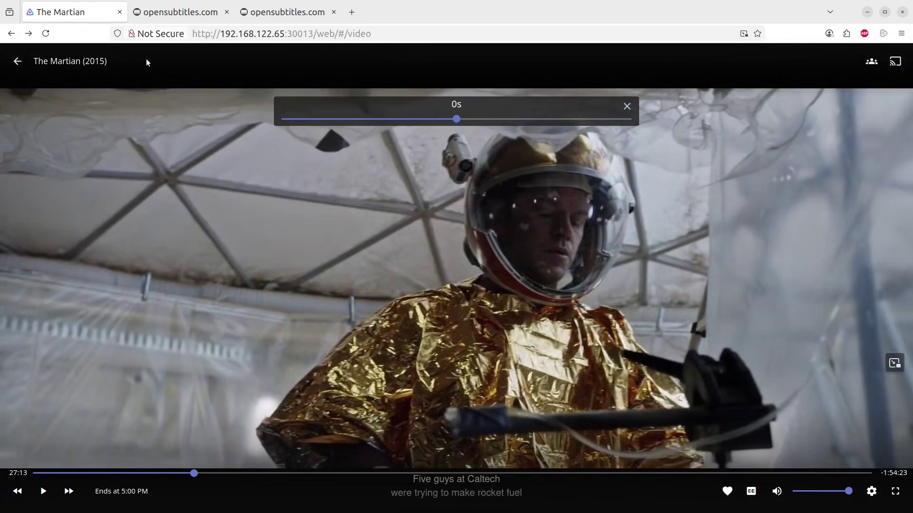
Leave playback and review the Open Subtitles plugin's account settings in the server dashboard.
click(19, 62)
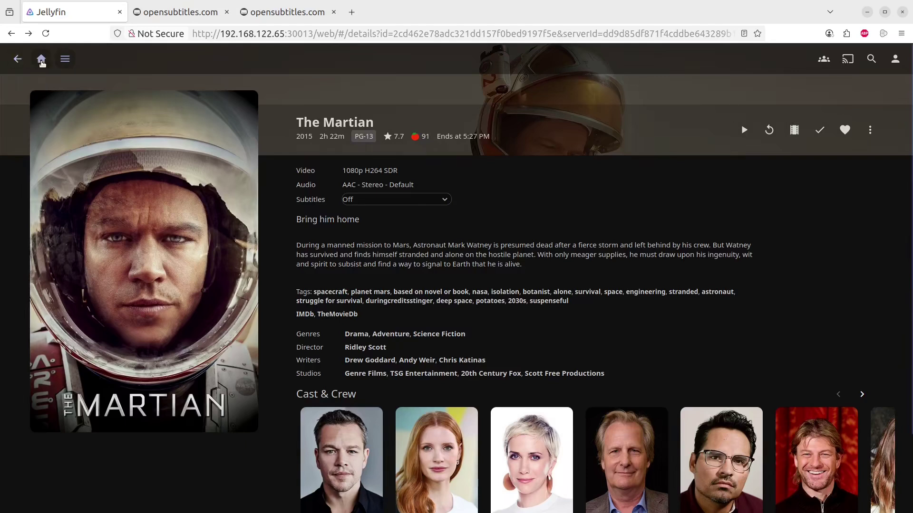
click(66, 63)
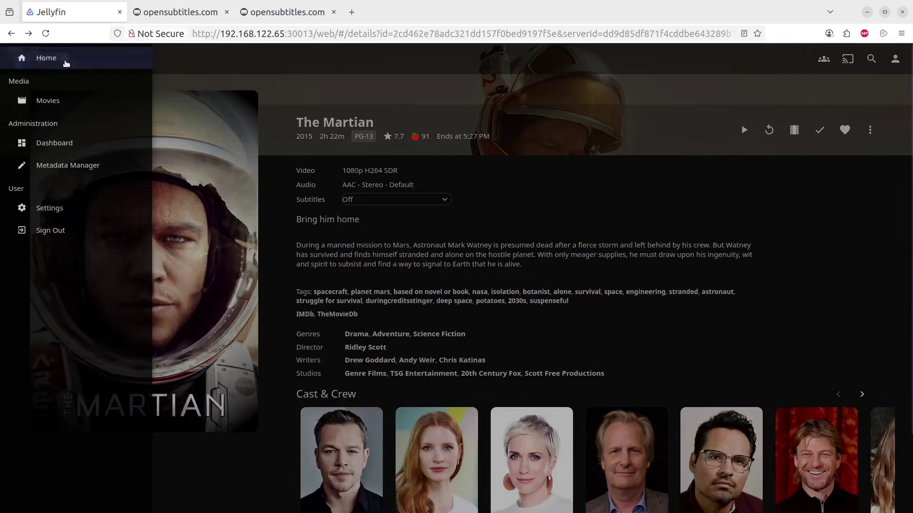
click(57, 145)
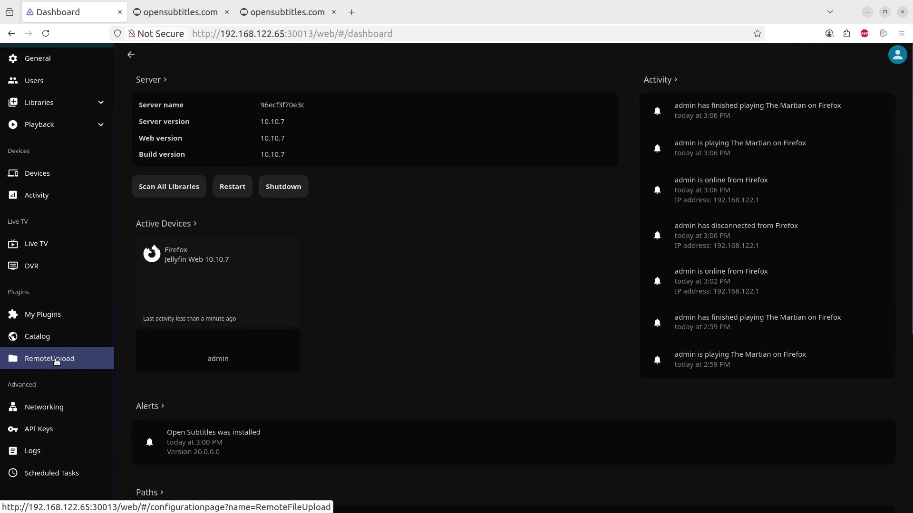
scroll(57, 376, up, 3)
click(47, 391)
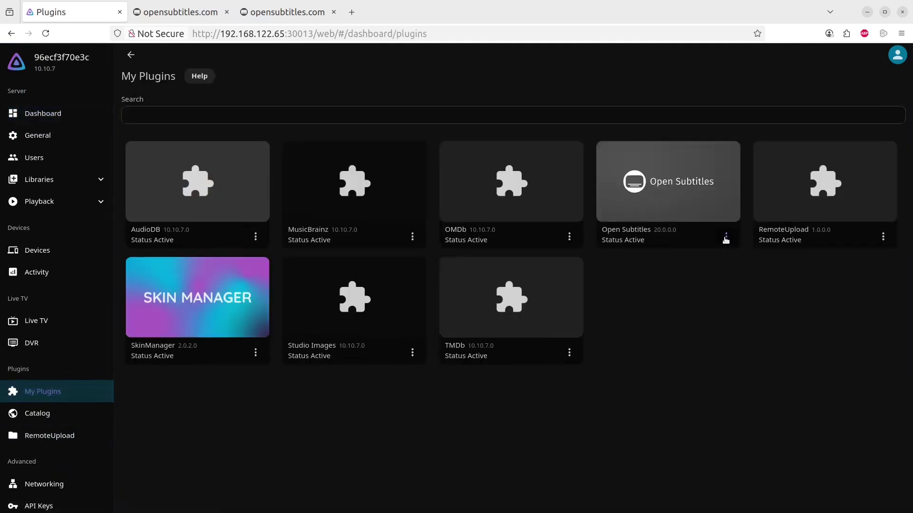
scroll(33, 323, down, 3)
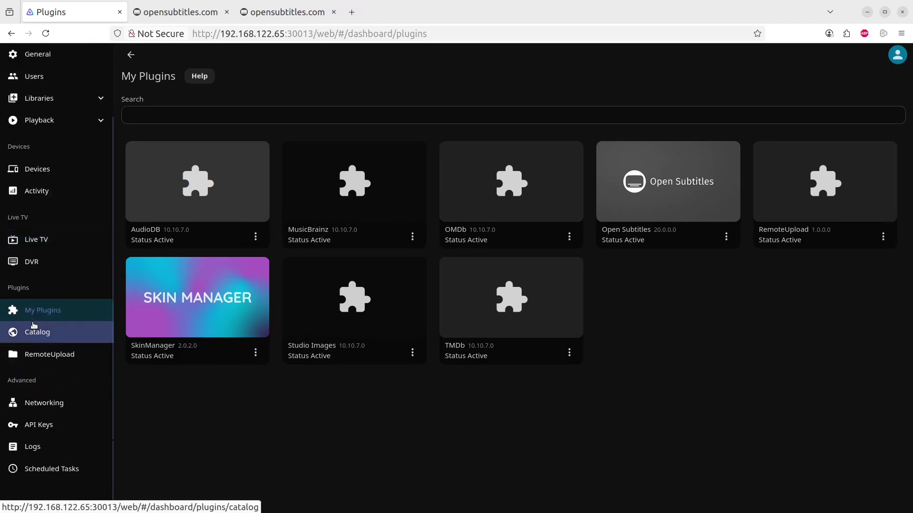
click(725, 238)
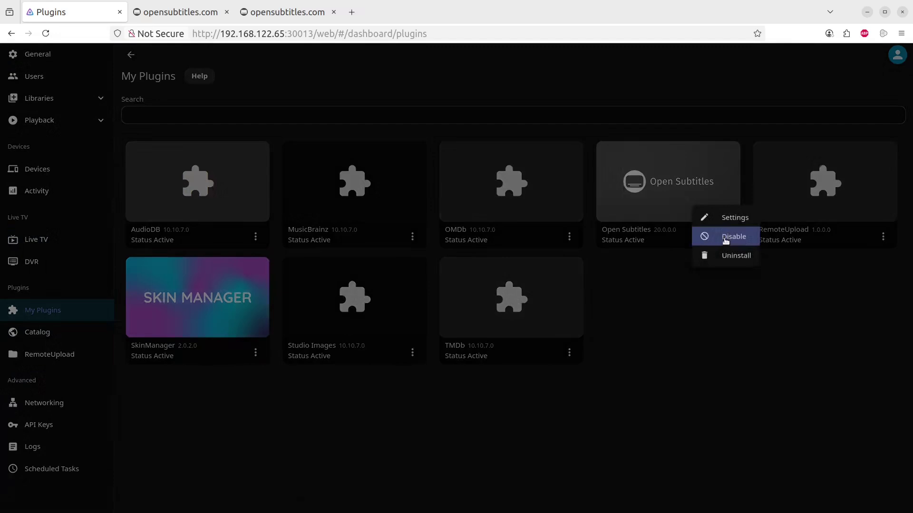
click(732, 217)
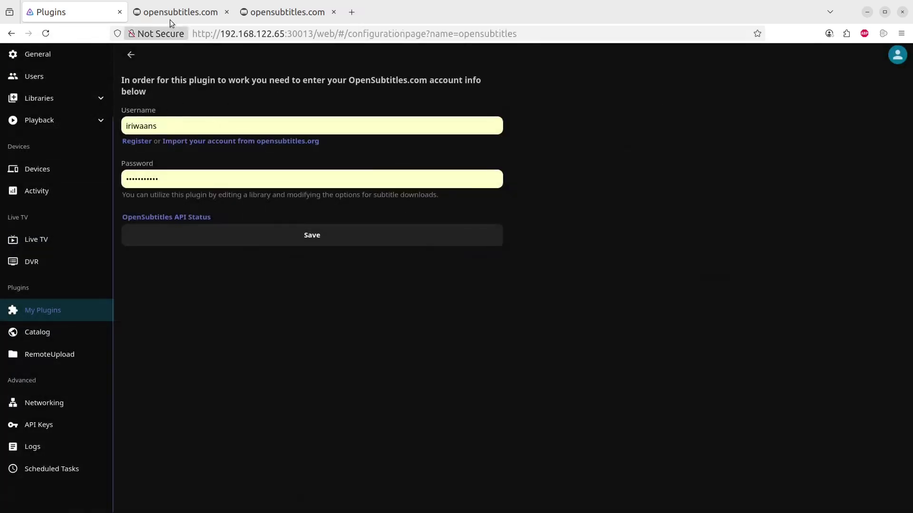
mouse_move(167, 18)
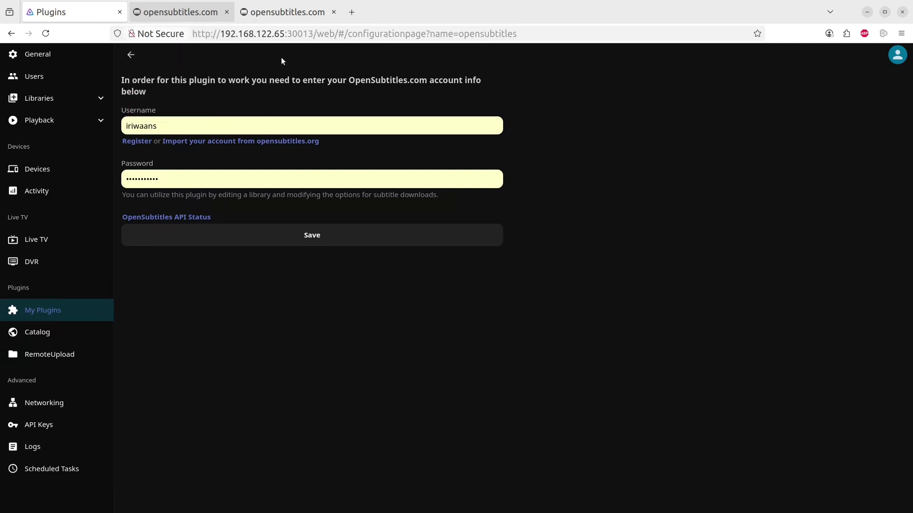
Return to the Jellyfin home page and decline saving the plugin account password in the browser.
scroll(72, 99, up, 3)
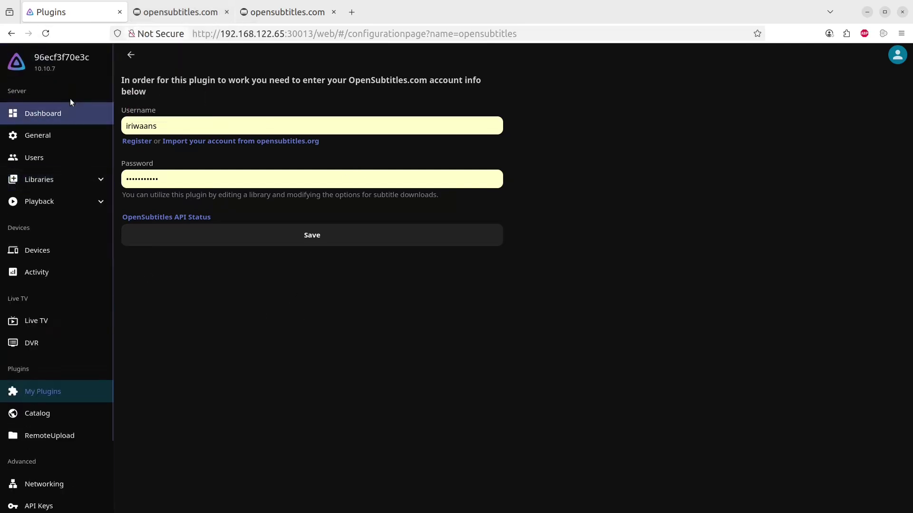
click(47, 57)
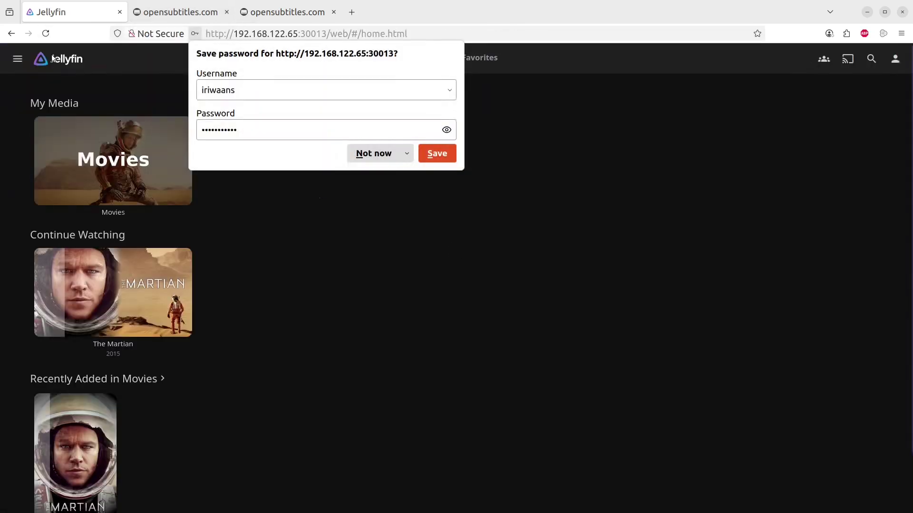
click(371, 154)
Play The Martian, skip to about 36:32 to check the subtitles, and return to the movie's details page.
click(130, 290)
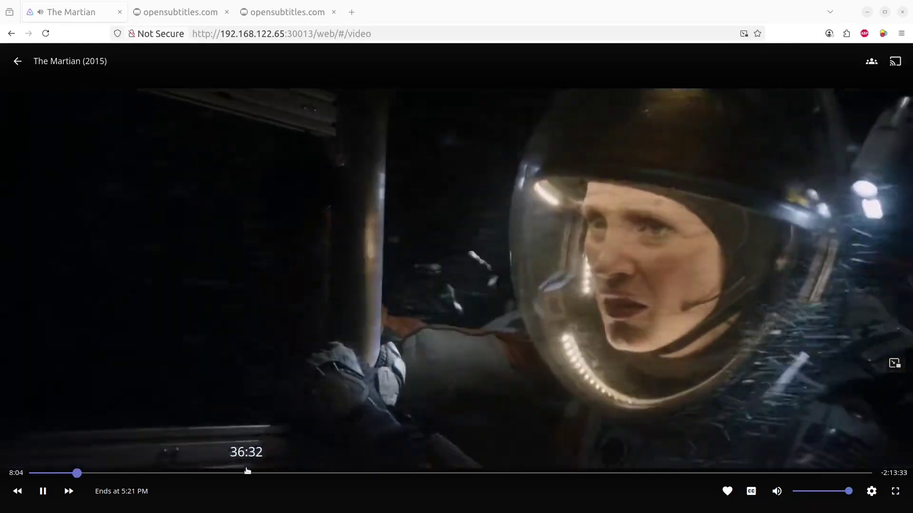
click(247, 472)
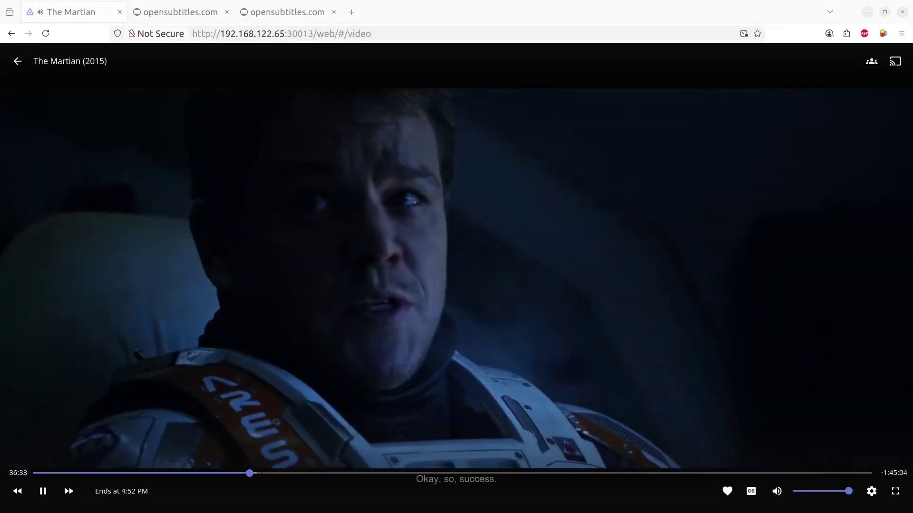
key(alt+Left)
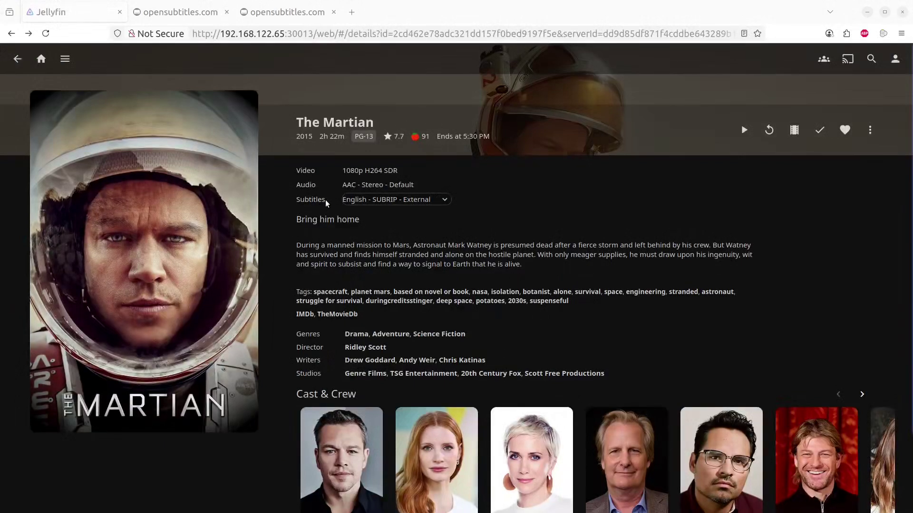
Open the user's subtitle preferences and check the available subtitle modes, leaving the mode at Default.
click(65, 59)
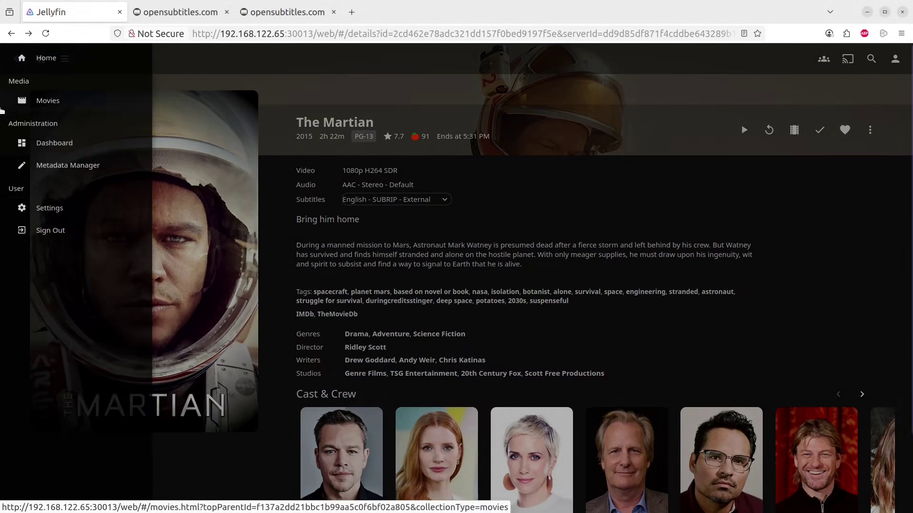
click(53, 208)
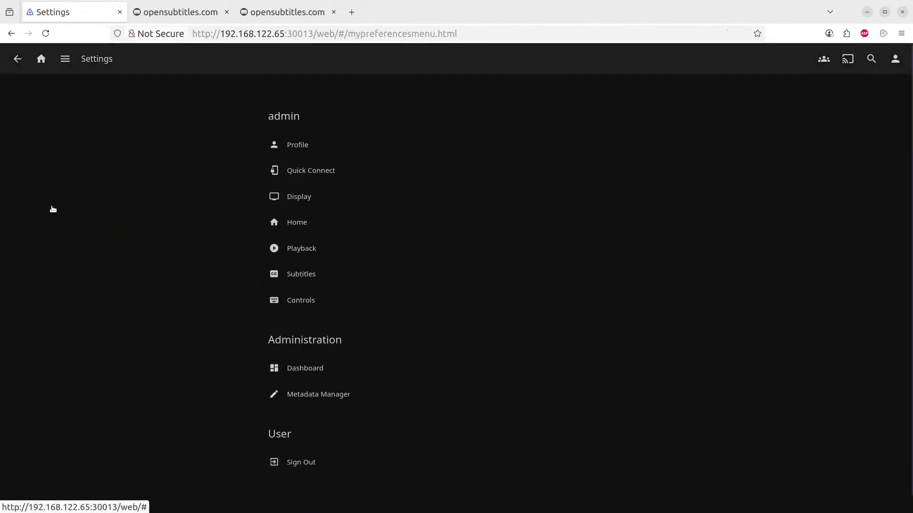
click(299, 275)
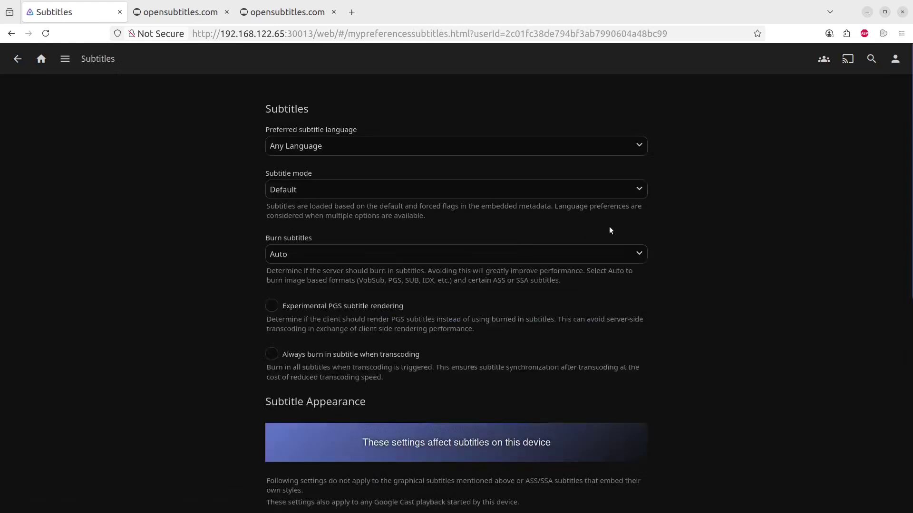
click(319, 190)
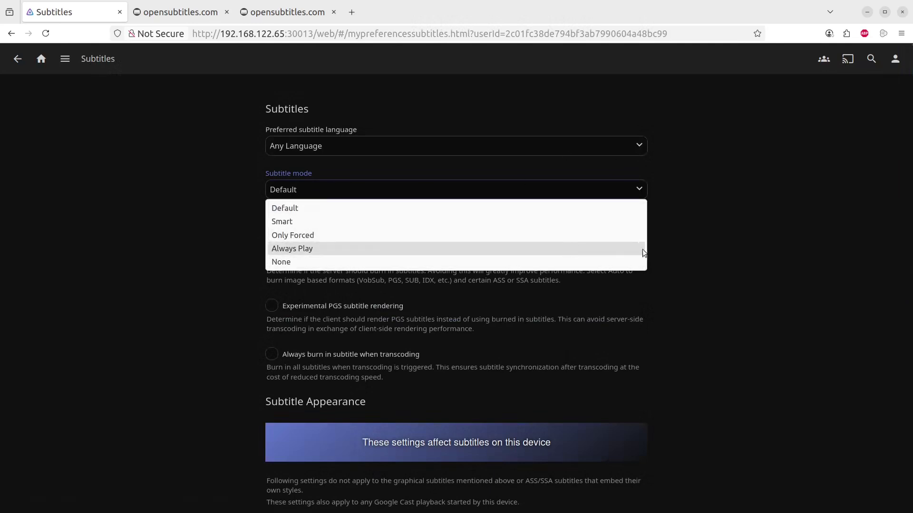
click(760, 236)
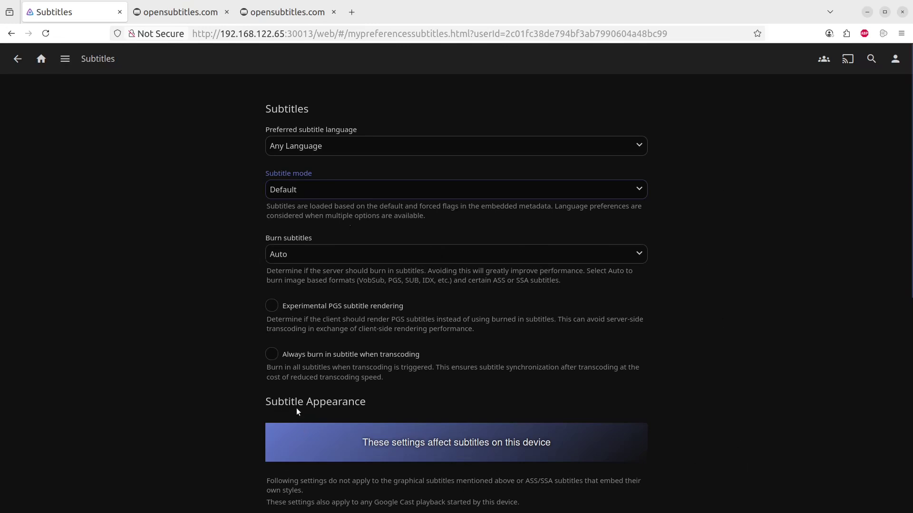
Set the subtitle text size to Larger and the text weight to Bold, and save the preferences.
scroll(439, 428, down, 4)
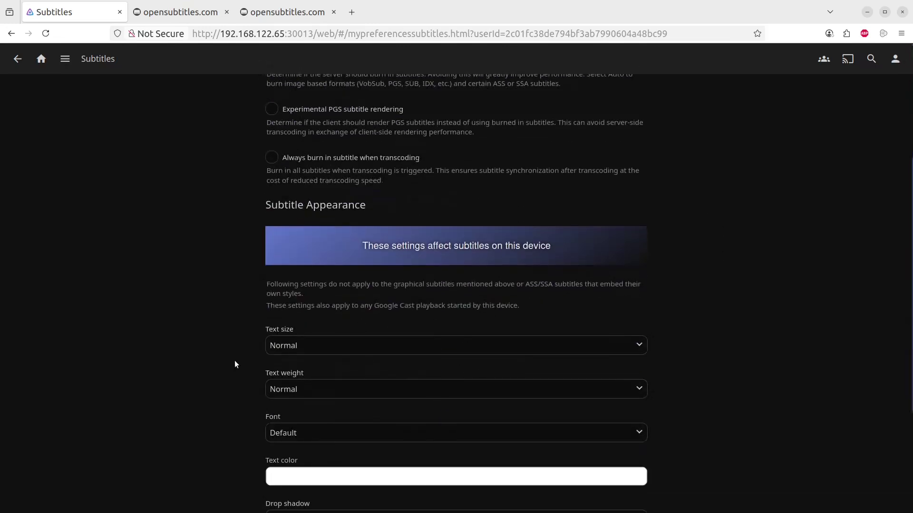
click(550, 345)
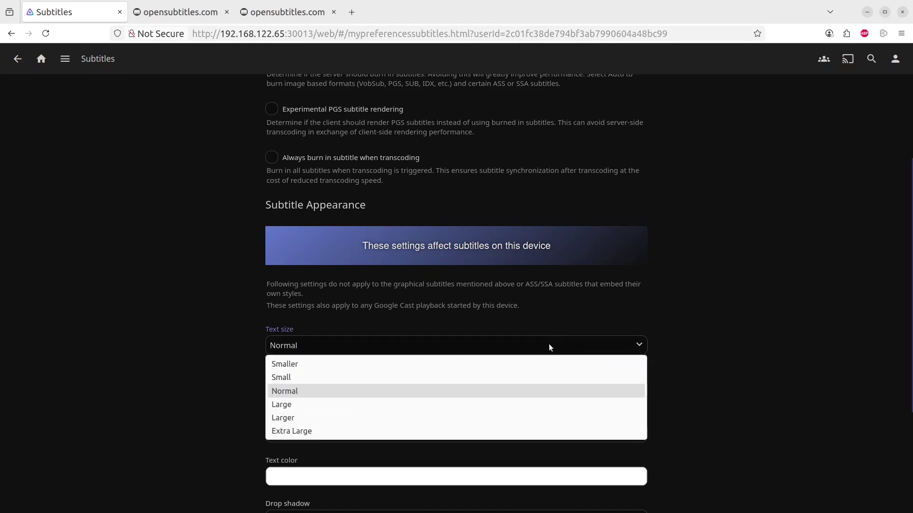
click(279, 422)
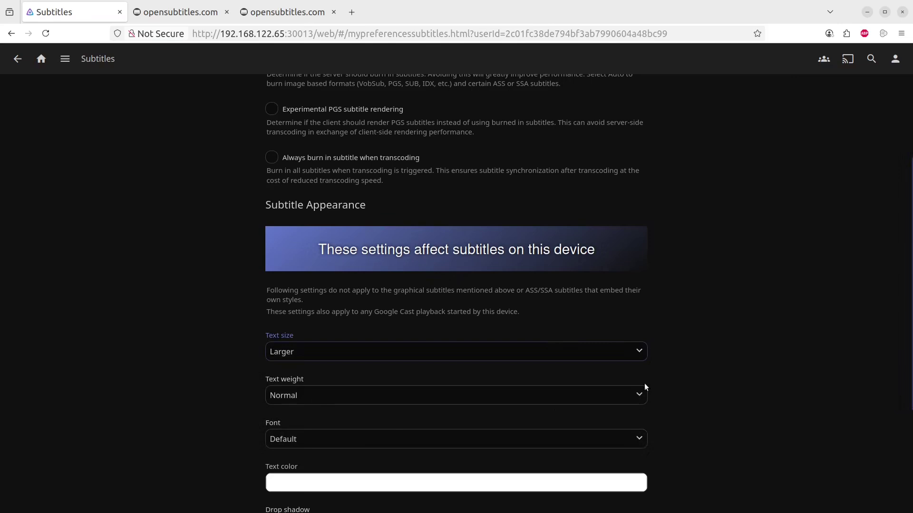
scroll(645, 387, down, 5)
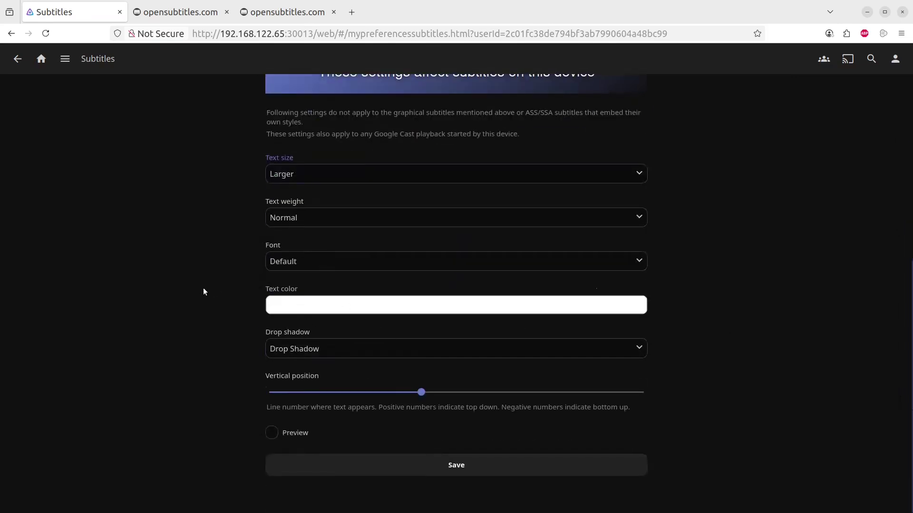
click(335, 214)
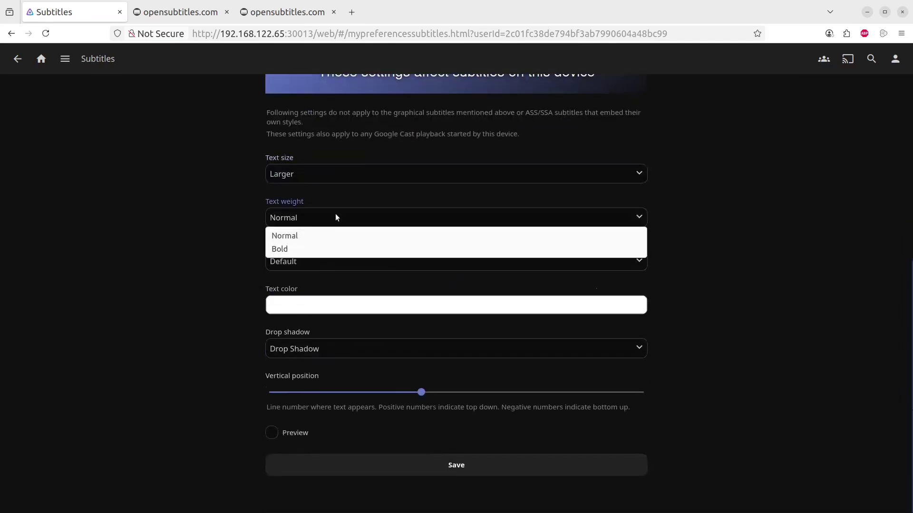
click(310, 248)
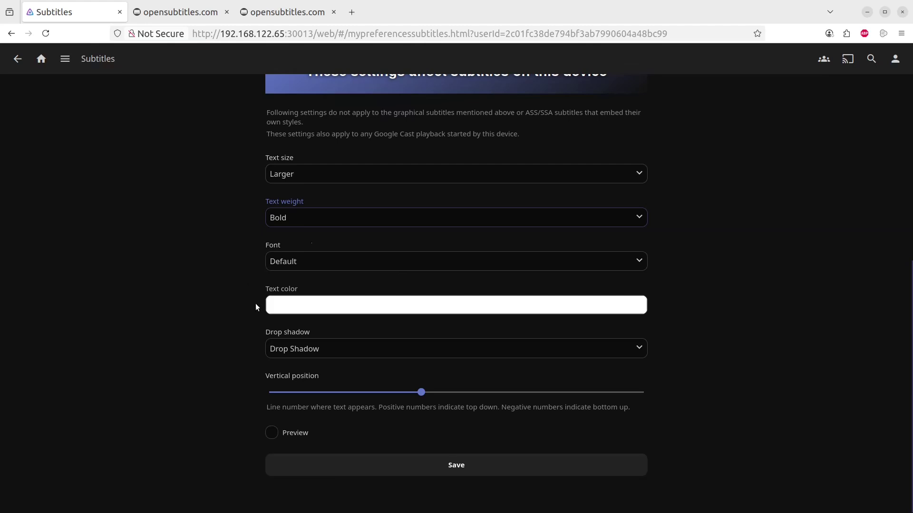
click(458, 464)
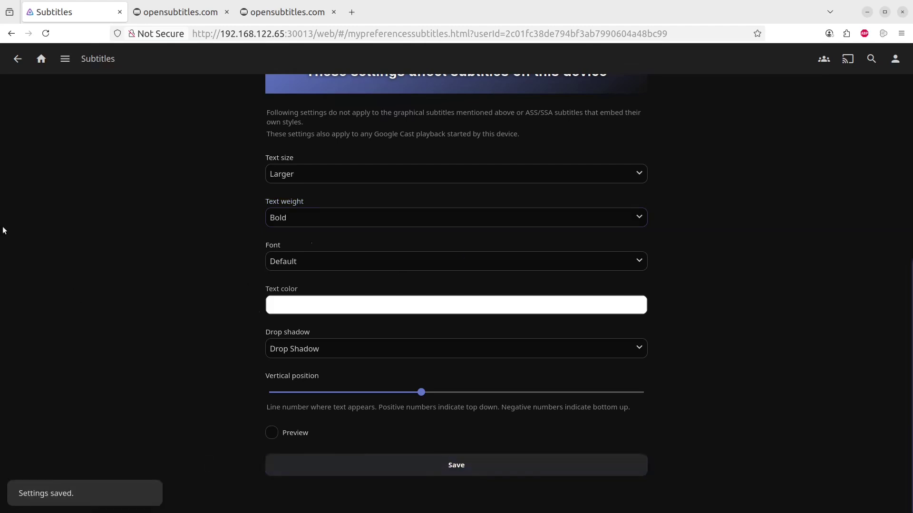
Go back to the home page and play The Martian again to check the subtitles' appearance.
click(41, 58)
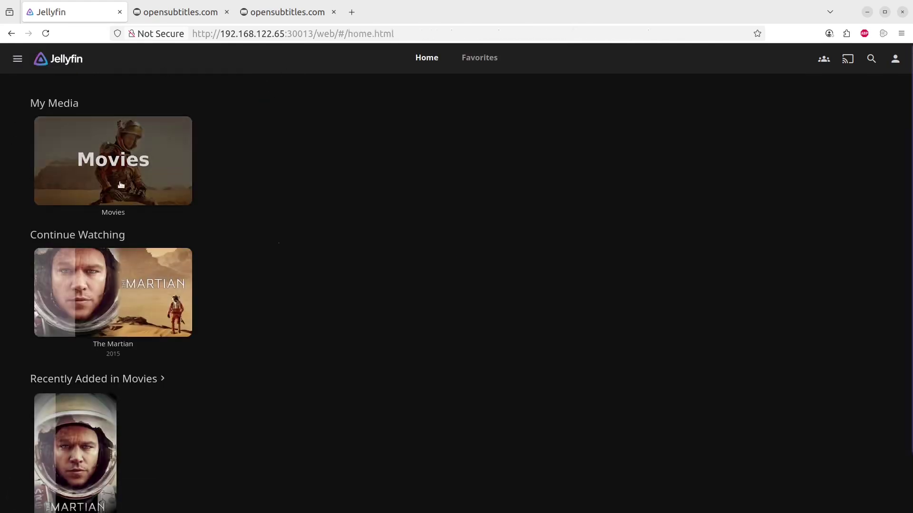
click(141, 273)
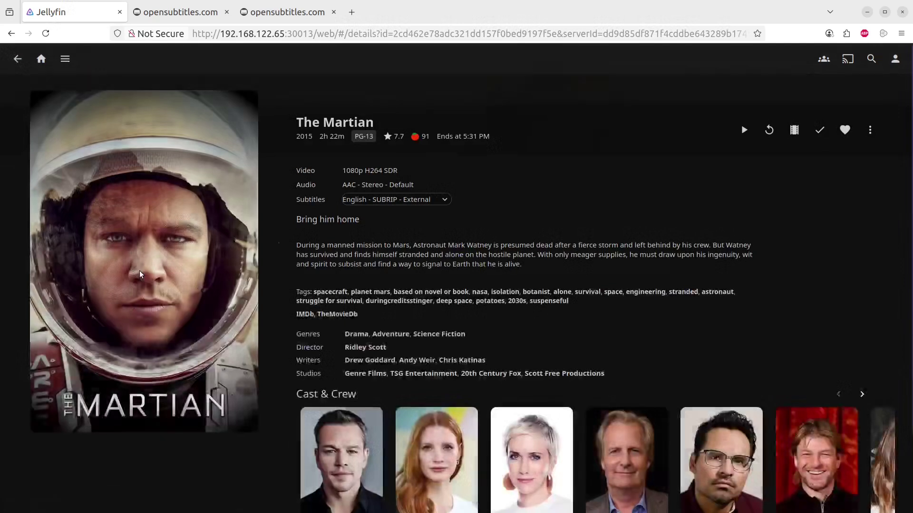
click(746, 131)
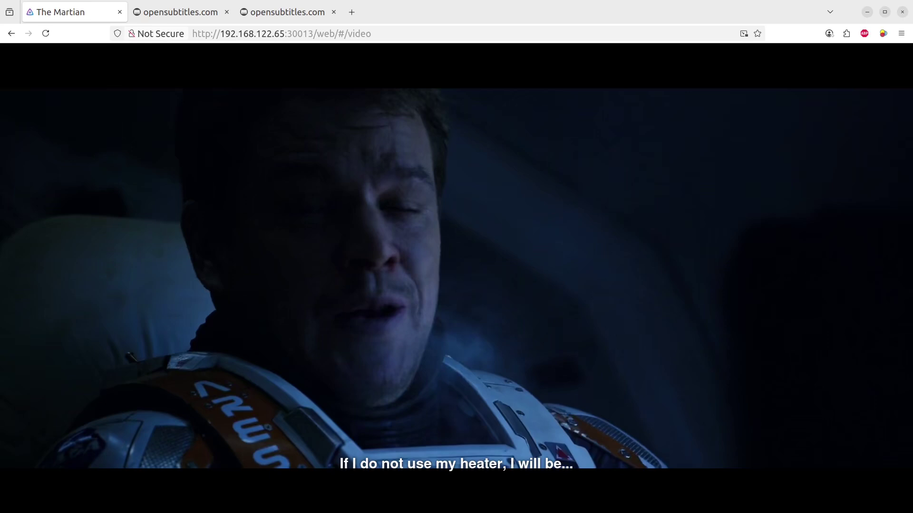
mouse_move(377, 406)
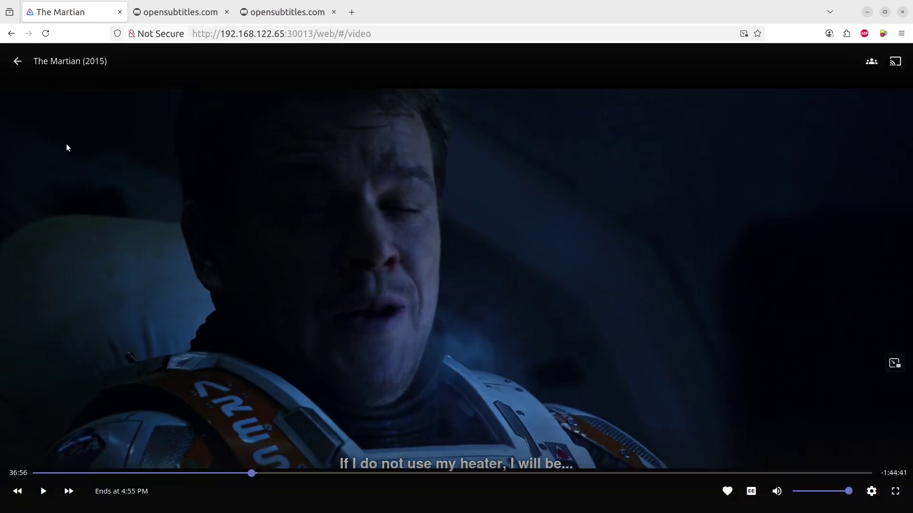